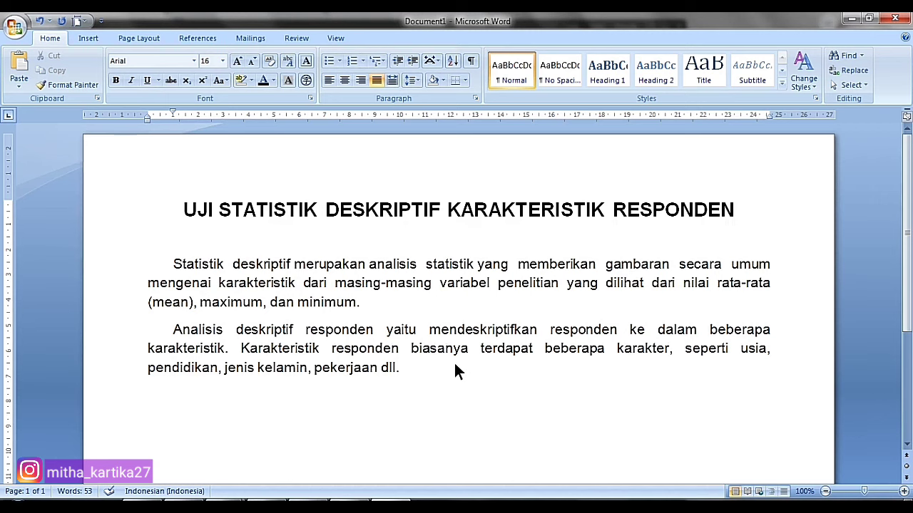
Switch to the Data Responden fix workbook in Excel and examine the respondent number, Jenis Kelamin, Usia, Pendidikan, Pekerjaan and Kode column headings
{"action": "left_click", "coordinate": [280, 500]}
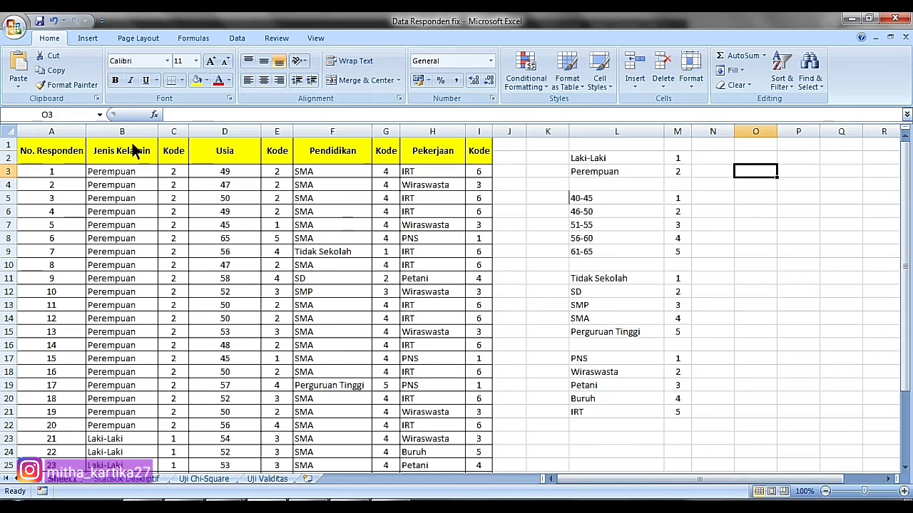
{"action": "left_click", "coordinate": [73, 154]}
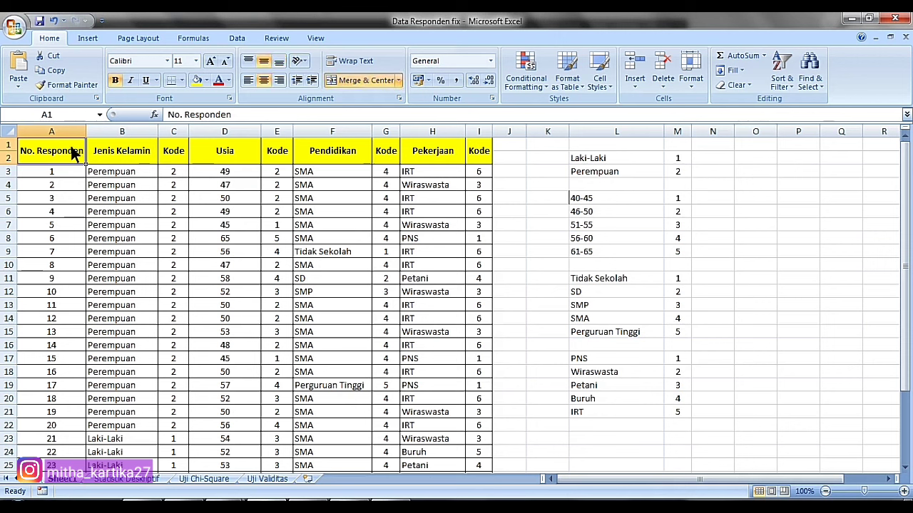
{"action": "left_click_drag", "start_coordinate": [906, 178], "coordinate": [906, 146]}
{"action": "left_click", "coordinate": [126, 158]}
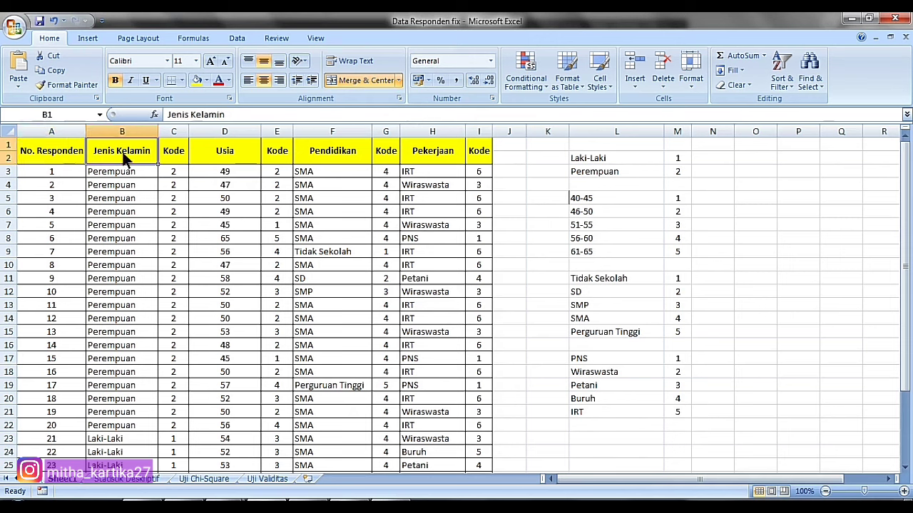
{"action": "left_click", "coordinate": [222, 154]}
{"action": "left_click", "coordinate": [350, 151]}
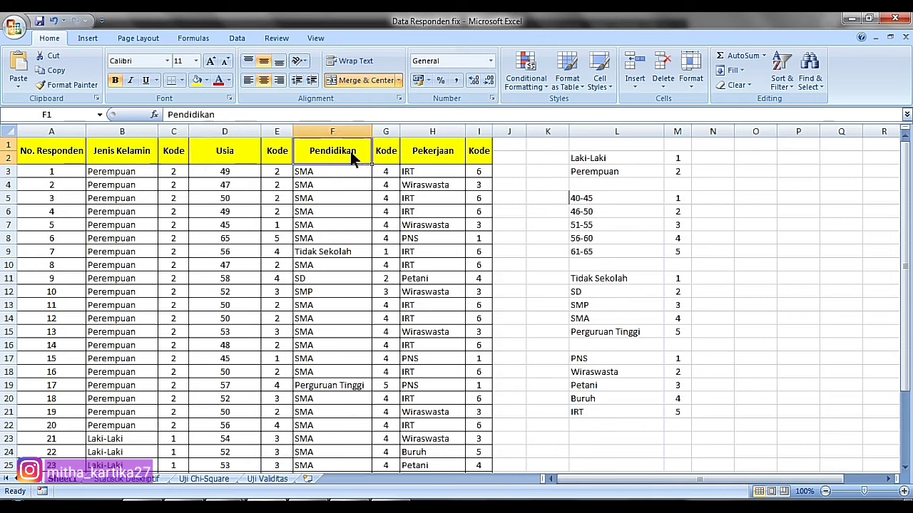
{"action": "left_click", "coordinate": [434, 149]}
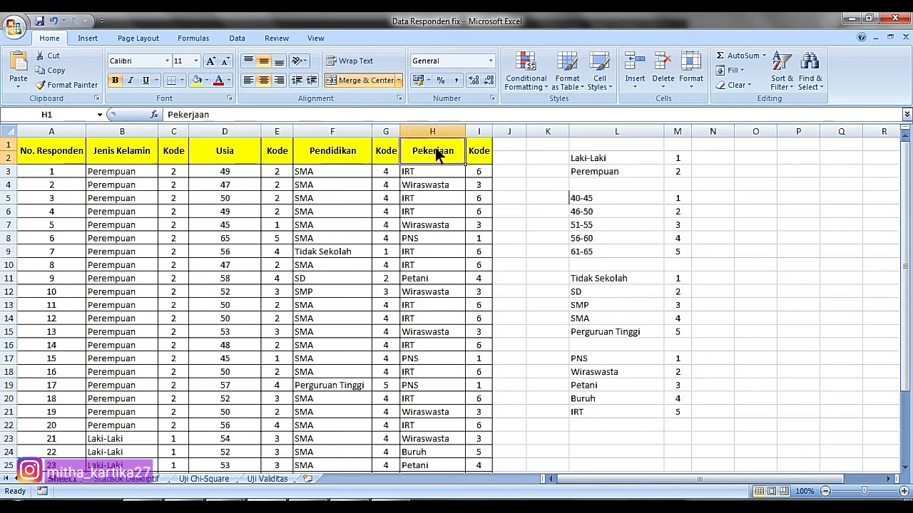
{"action": "left_click", "coordinate": [180, 154]}
{"action": "left_click", "coordinate": [280, 156]}
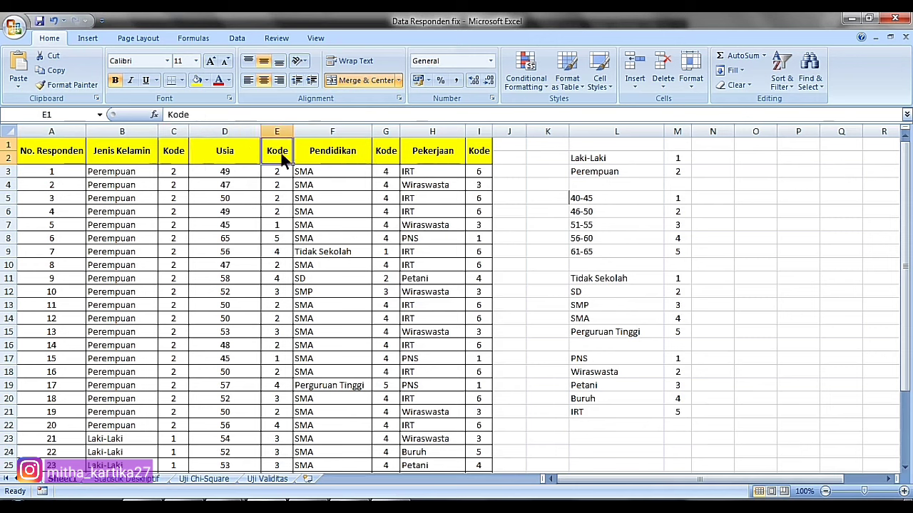
{"action": "left_click", "coordinate": [390, 154]}
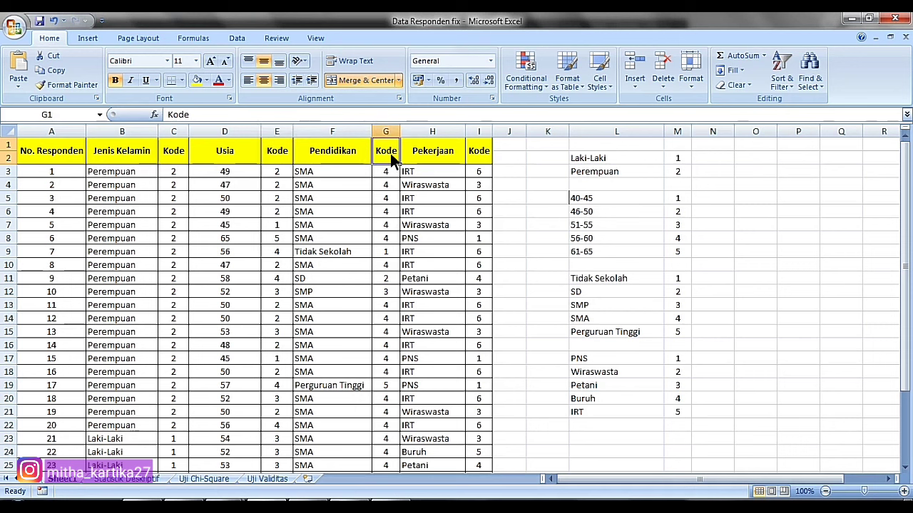
{"action": "left_click", "coordinate": [484, 148]}
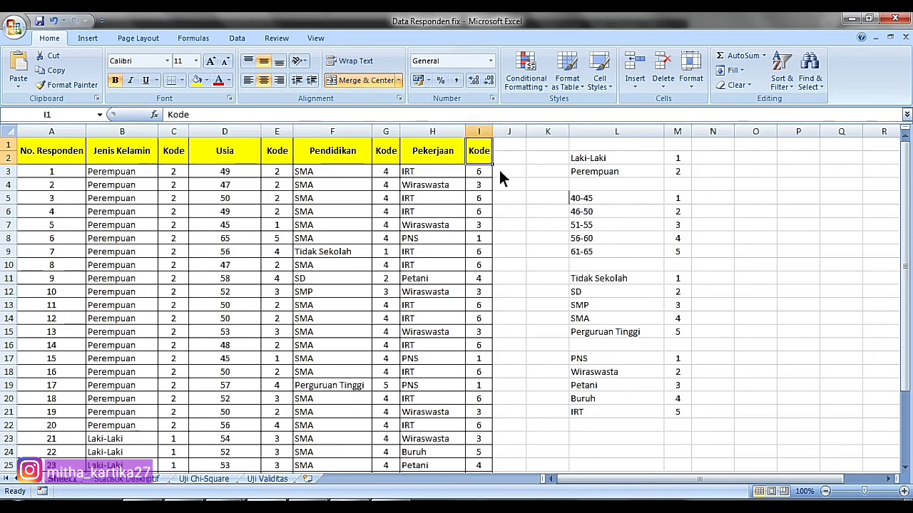
{"action": "left_click", "coordinate": [175, 156]}
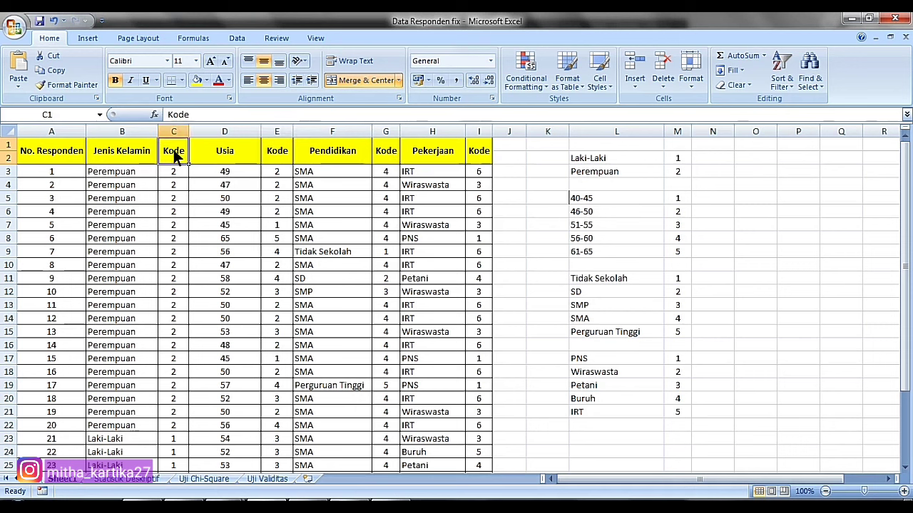
Compare the Jenis Kelamin column and its Kode values with the gender coding key beside the table
{"action": "left_click", "coordinate": [131, 155]}
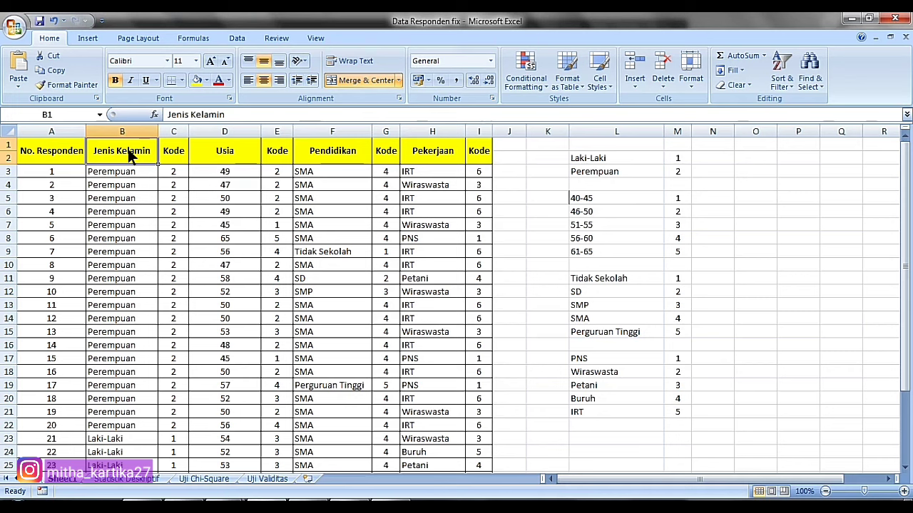
{"action": "left_click", "coordinate": [183, 171]}
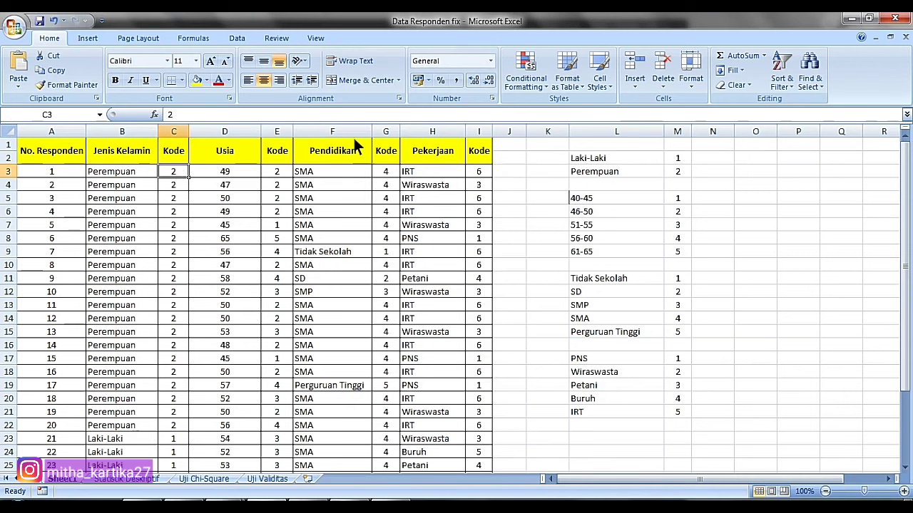
{"action": "left_click_drag", "start_coordinate": [614, 158], "coordinate": [692, 175]}
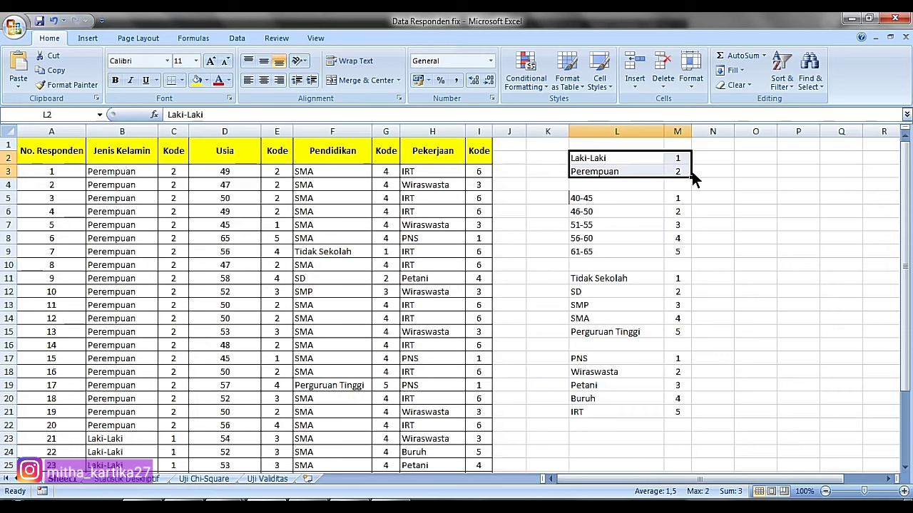
Review the age-group codes in the coding key and compare them with the first respondents' ages in the Usia column
{"action": "left_click", "coordinate": [236, 143]}
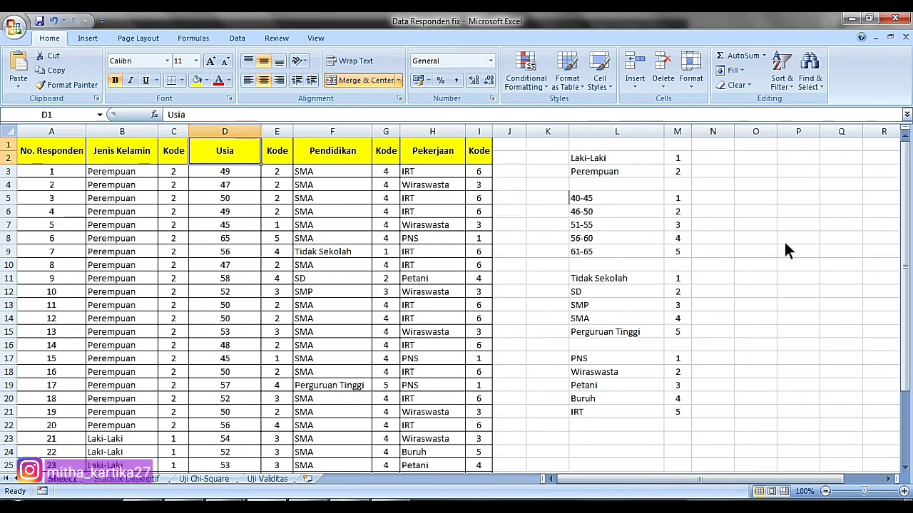
{"action": "left_click_drag", "start_coordinate": [904, 193], "coordinate": [908, 214]}
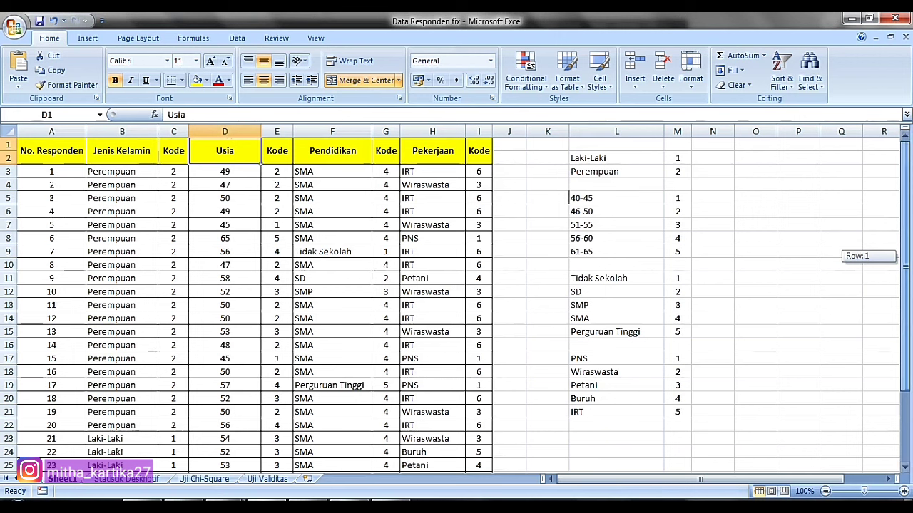
{"action": "left_click", "coordinate": [589, 199]}
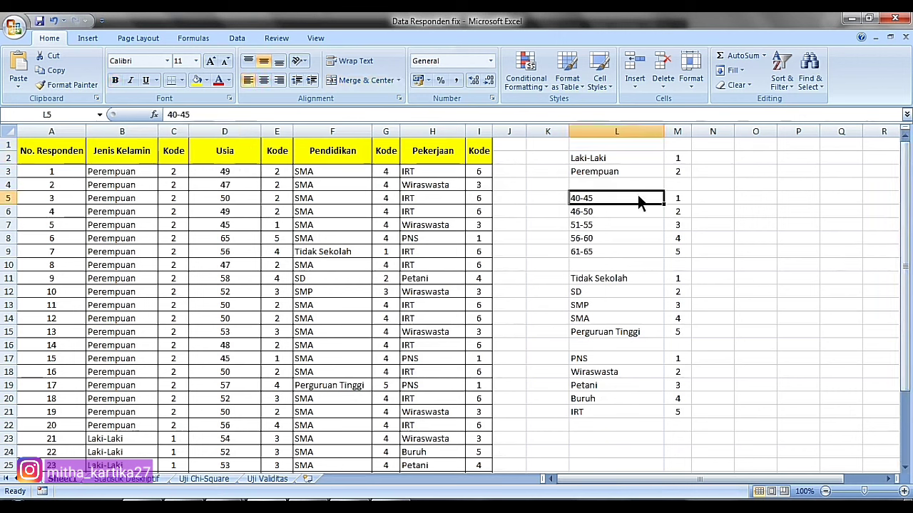
{"action": "key", "text": "Down"}
{"action": "key", "text": "Down"}
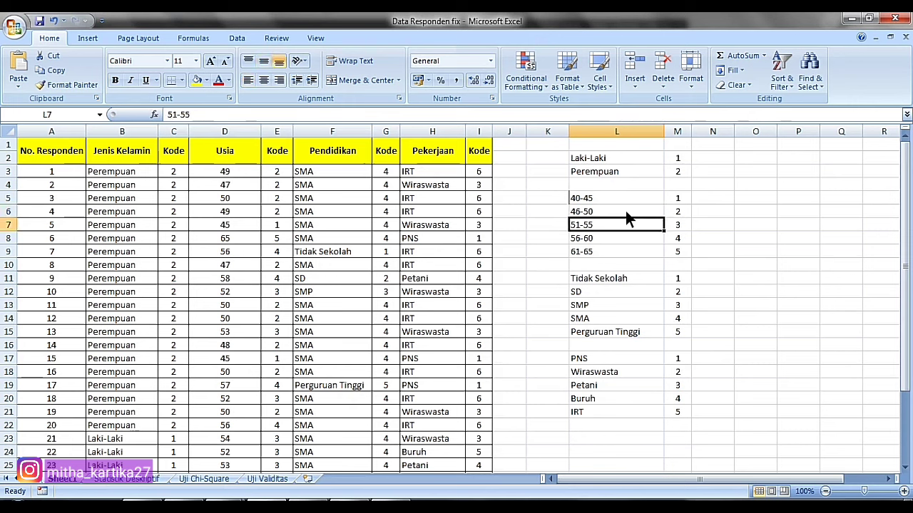
{"action": "key", "text": "Down"}
{"action": "key", "text": "Down"}
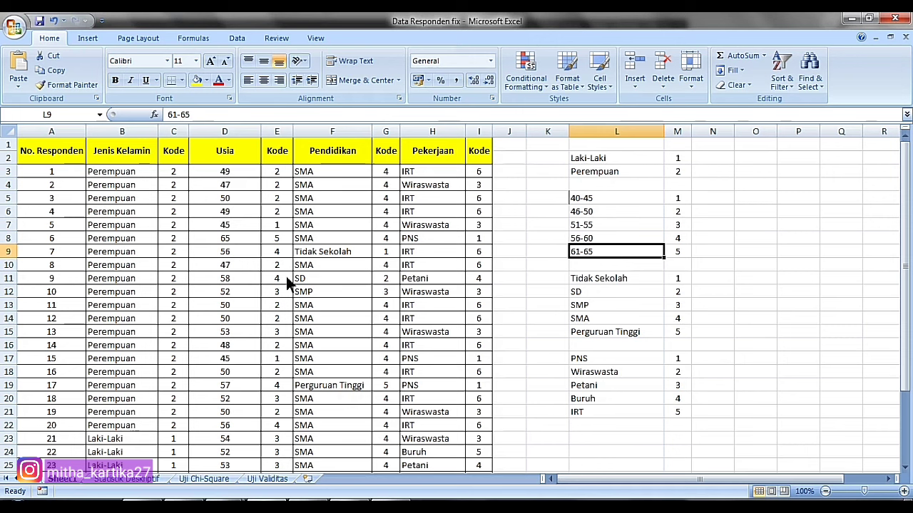
{"action": "left_click", "coordinate": [225, 173]}
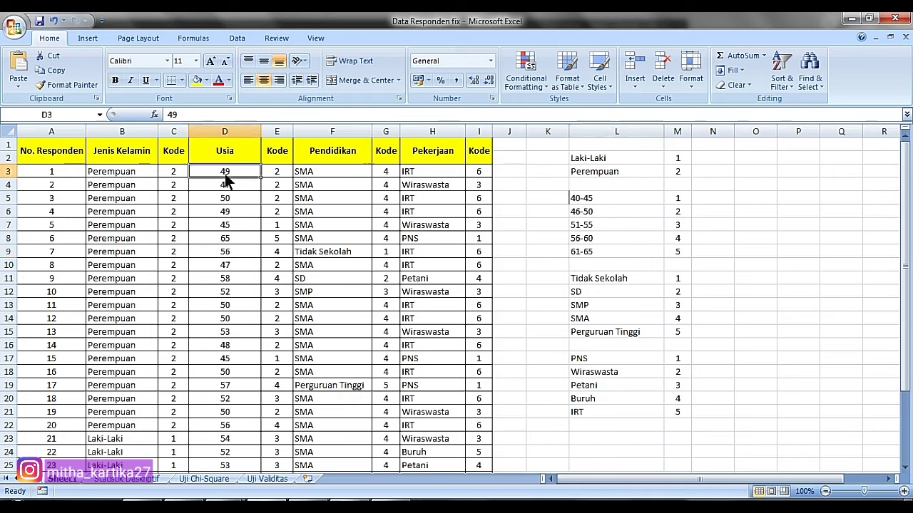
{"action": "key", "text": "Down"}
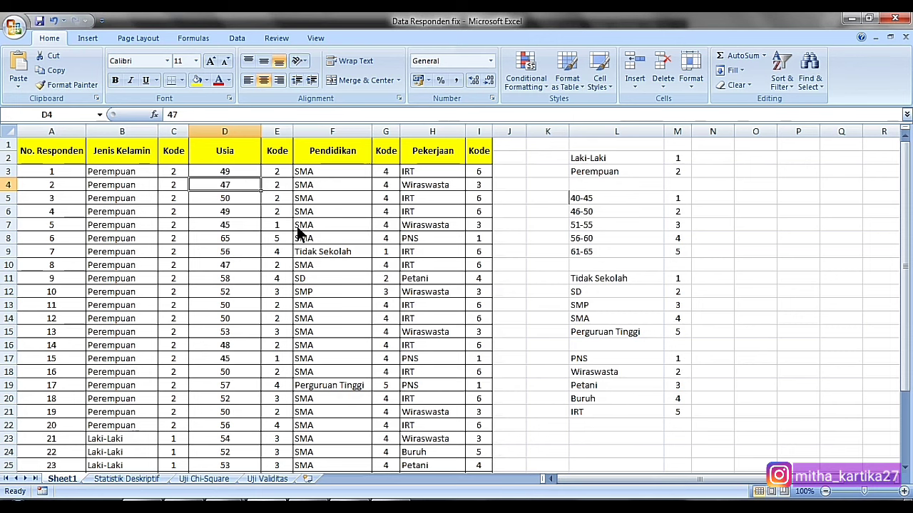
Go through the education codes for the Pendidikan column from Tidak Sekolah to Perguruan Tinggi, and check the Pekerjaan column
{"action": "left_click", "coordinate": [342, 163]}
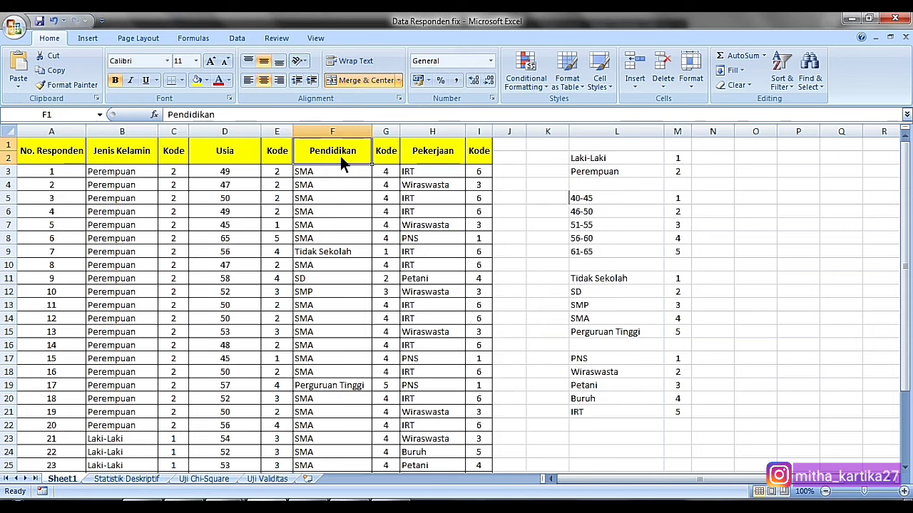
{"action": "left_click", "coordinate": [601, 280]}
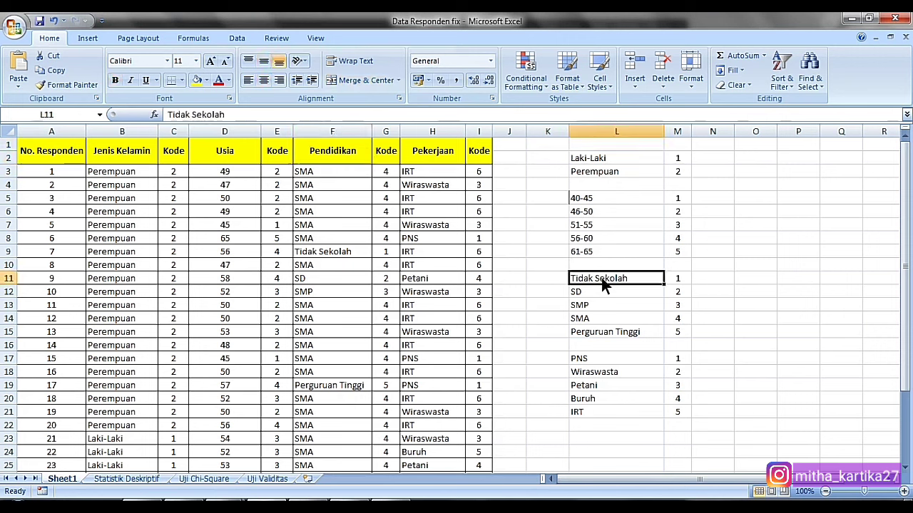
{"action": "key", "text": "Down"}
{"action": "key", "text": "Down"}
{"action": "key", "text": "Down"}
{"action": "key", "text": "Down"}
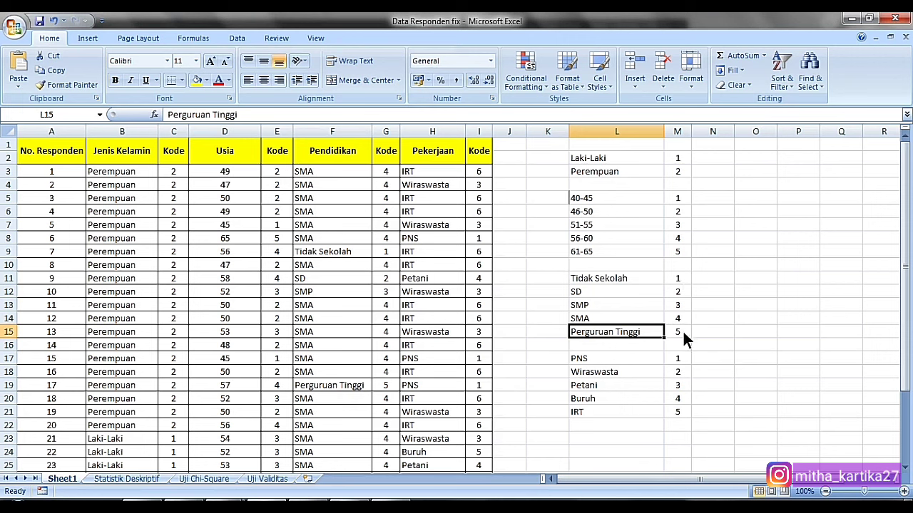
{"action": "left_click", "coordinate": [428, 159]}
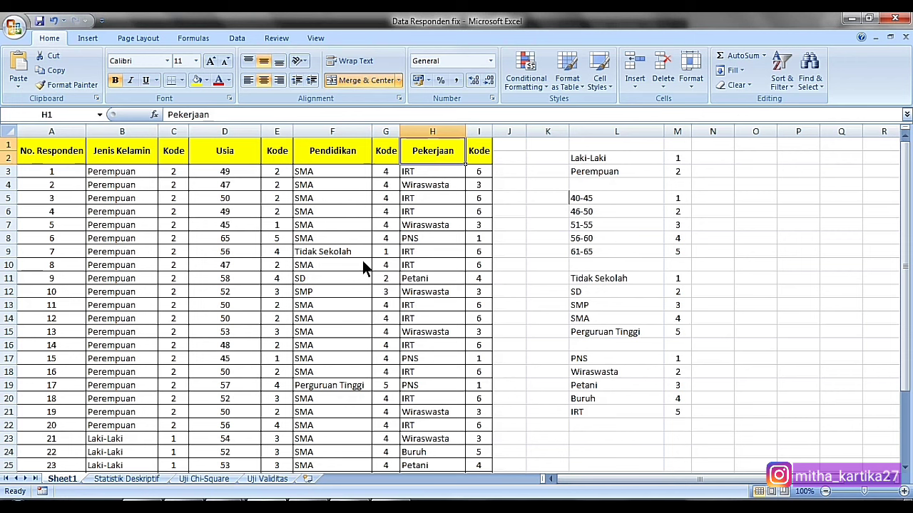
Switch to the empty Untitled3 dataset in IBM SPSS Statistics and show its variable definitions, selecting the first variable's name cell
{"action": "mouse_move", "coordinate": [267, 505]}
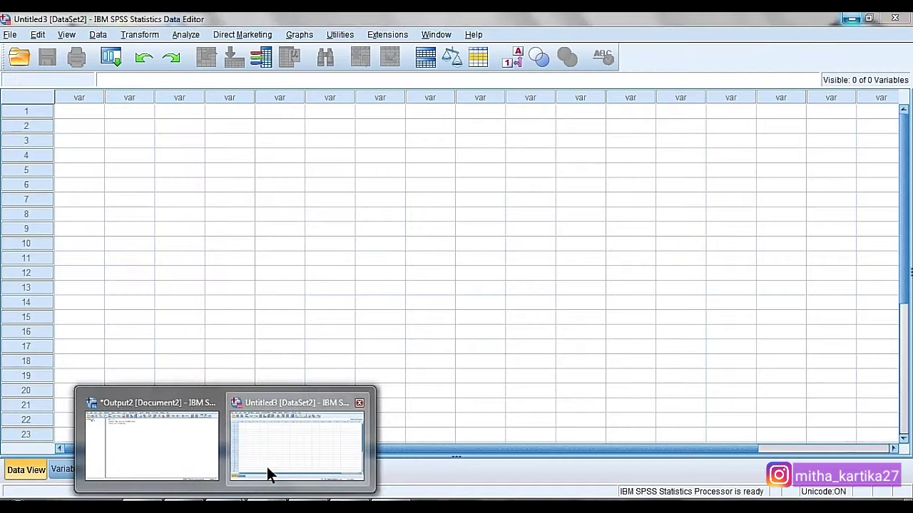
{"action": "left_click", "coordinate": [266, 467]}
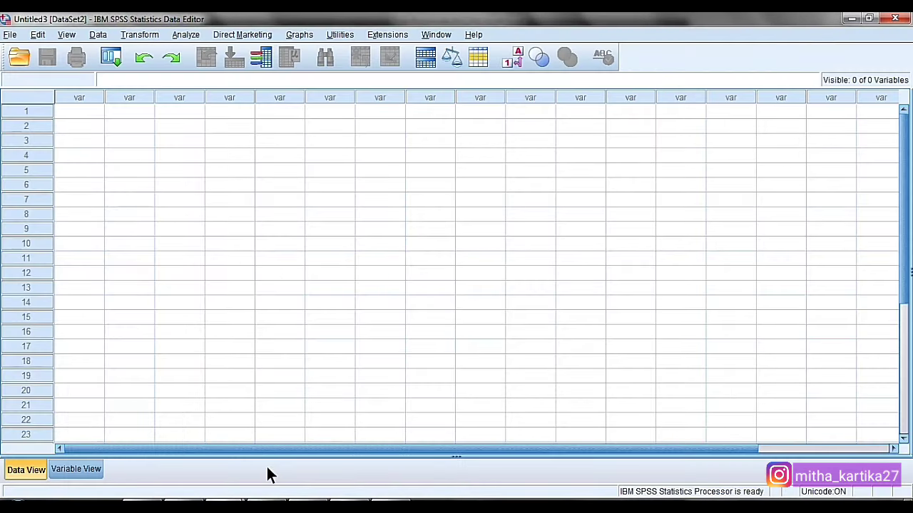
{"action": "left_click", "coordinate": [76, 470]}
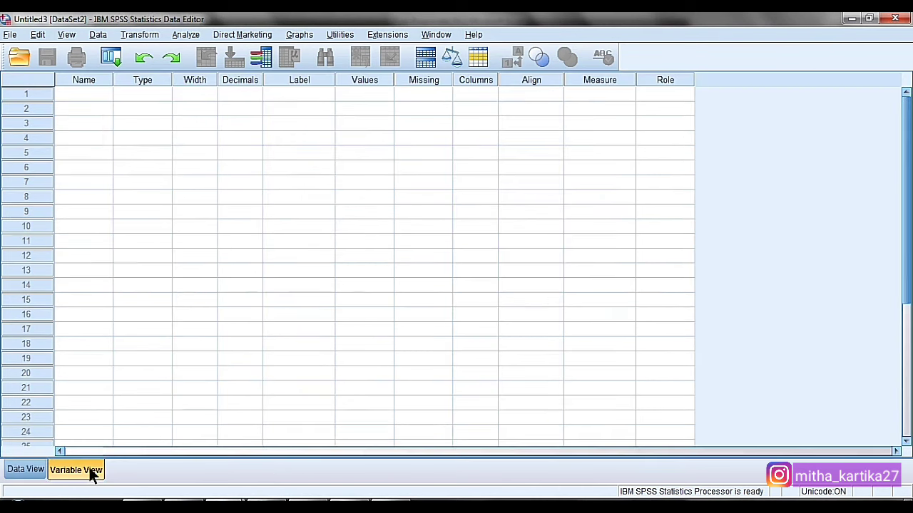
{"action": "left_click", "coordinate": [101, 91]}
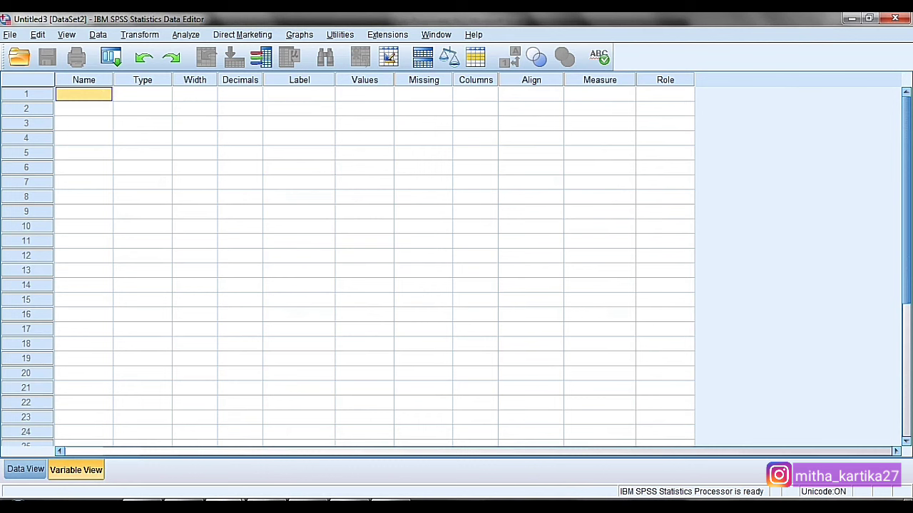
Check the column headings in the Excel workbook and name the first four SPSS variables JK, Usia, Pendidikan and Pekerjaan
{"action": "key", "text": "alt+Tab"}
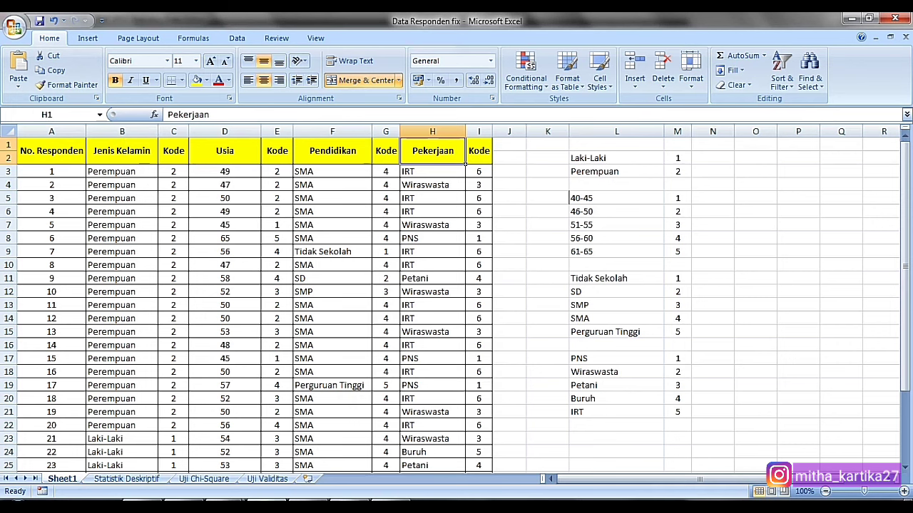
{"action": "mouse_move", "coordinate": [278, 465]}
{"action": "left_click", "coordinate": [278, 460]}
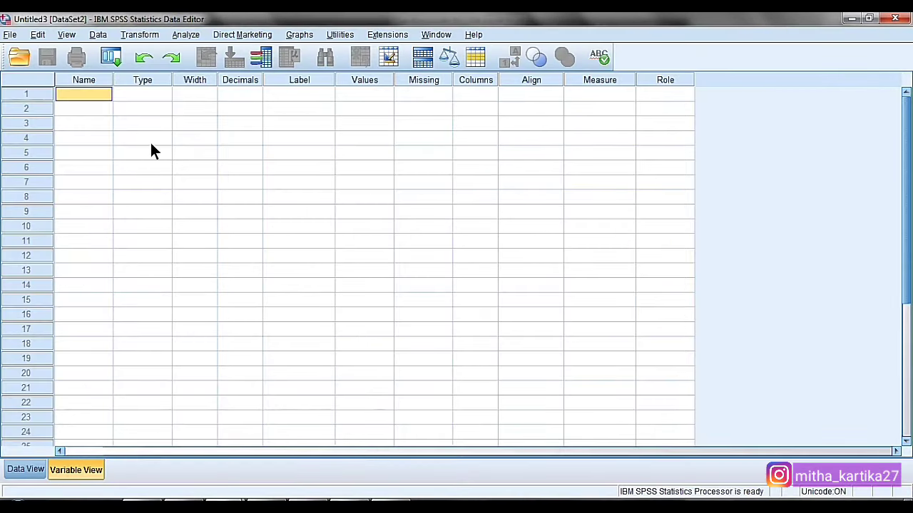
{"action": "type", "text": "JK"}
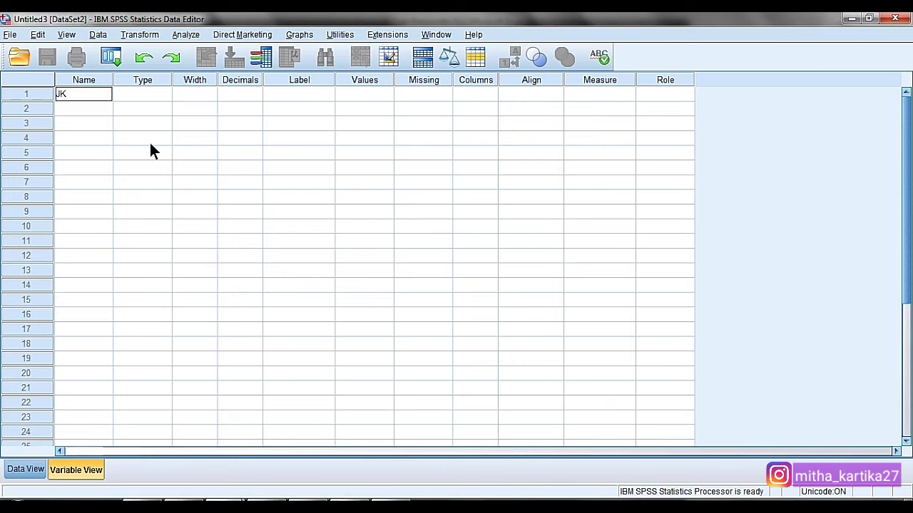
{"action": "key", "text": "Return"}
{"action": "type", "text": "Usia"}
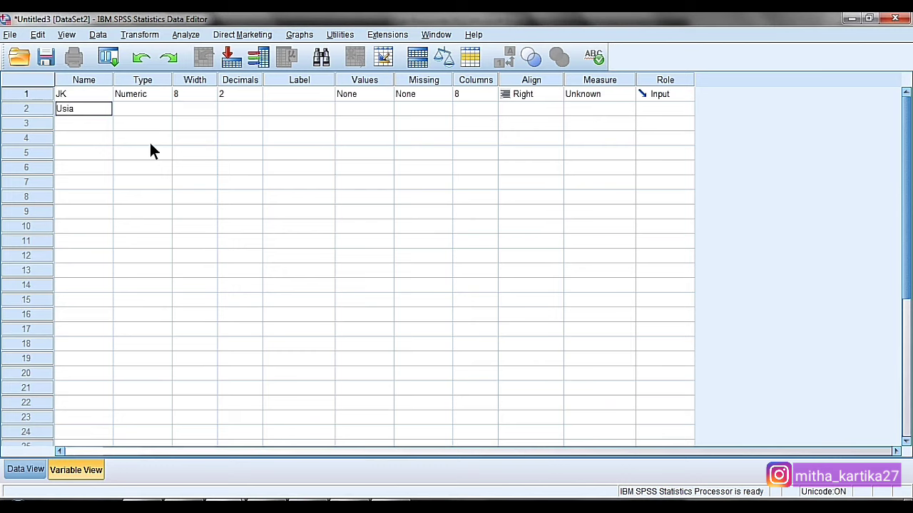
{"action": "key", "text": "Return"}
{"action": "type", "text": "Pendidikan"}
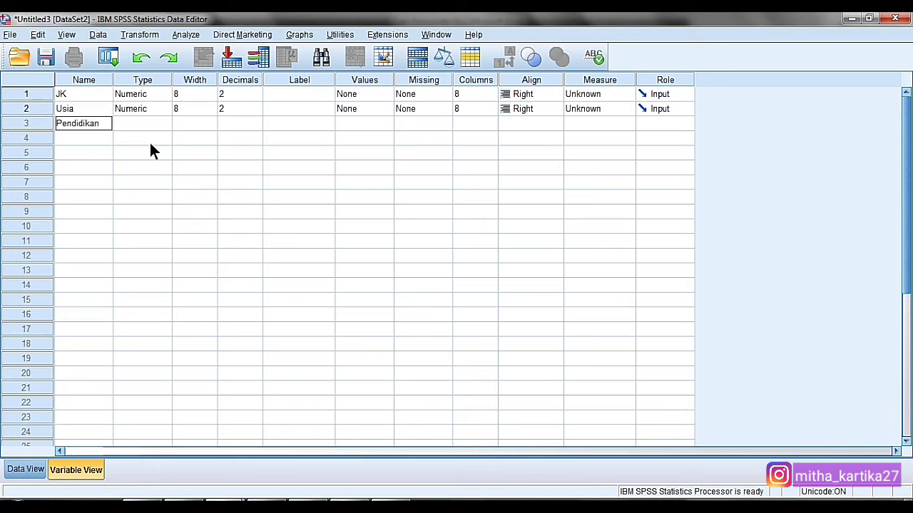
{"action": "key", "text": "Return"}
{"action": "type", "text": "Peker"}
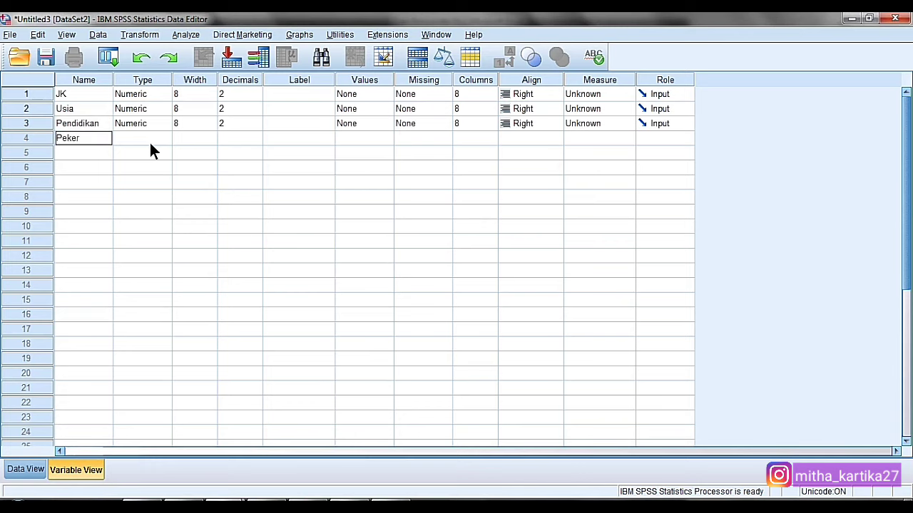
{"action": "type", "text": "jaan"}
Label the four variables Jenis Kelamin, Usia, Pendidikan and Pekerjaan
{"action": "left_click", "coordinate": [313, 93]}
{"action": "left_click", "coordinate": [313, 94]}
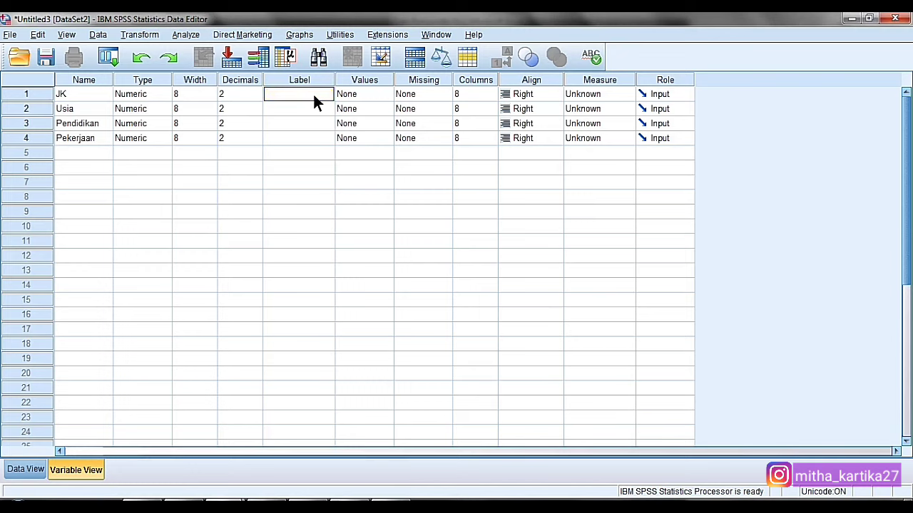
{"action": "type", "text": "Jenis Kelamin"}
{"action": "left_click", "coordinate": [304, 108]}
{"action": "left_click", "coordinate": [304, 108]}
{"action": "type", "text": "Usia"}
{"action": "key", "text": "Return"}
{"action": "type", "text": "Peni"}
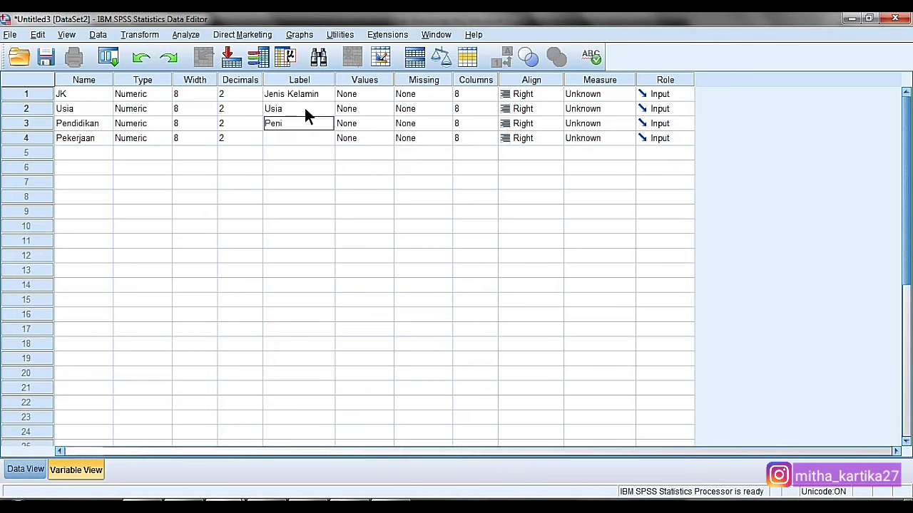
{"action": "type", "text": "n"}
{"action": "key", "text": "Return"}
{"action": "type", "text": "P"}
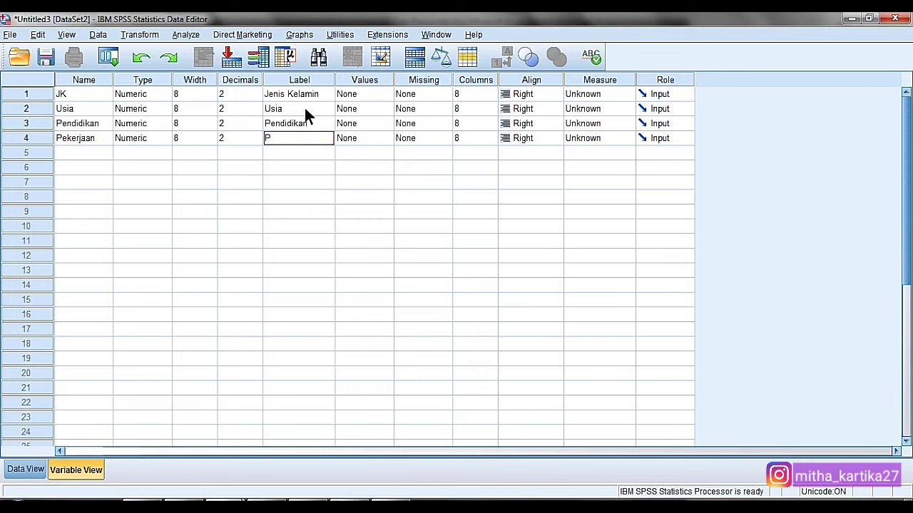
{"action": "type", "text": "ekerjaan"}
Open the value labels of JK and look up the gender codes in the Excel coding key, returning to SPSS
{"action": "left_click", "coordinate": [390, 92]}
{"action": "left_click", "coordinate": [390, 92]}
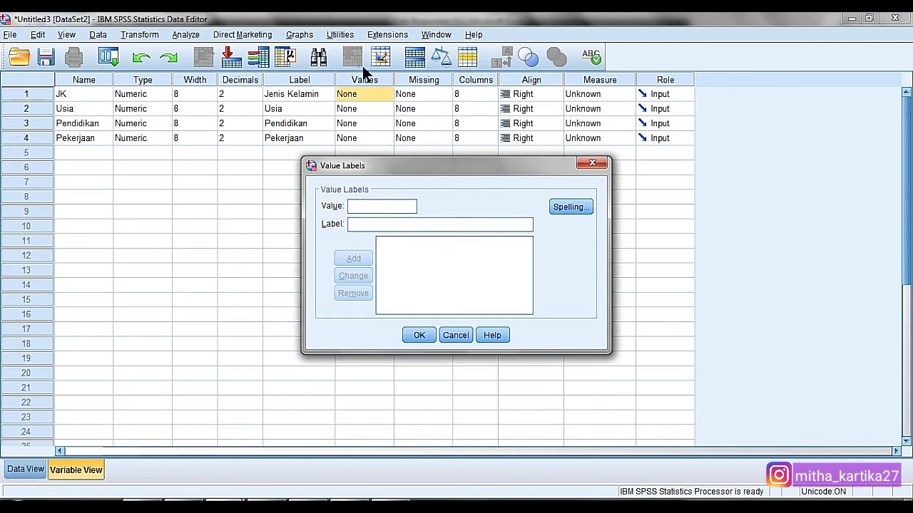
{"action": "left_click", "coordinate": [270, 503]}
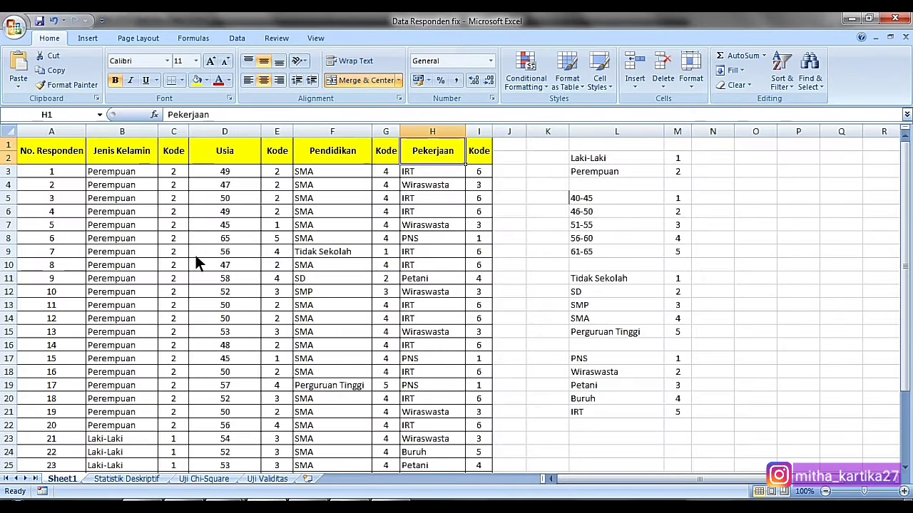
{"action": "left_click_drag", "start_coordinate": [598, 162], "coordinate": [680, 172]}
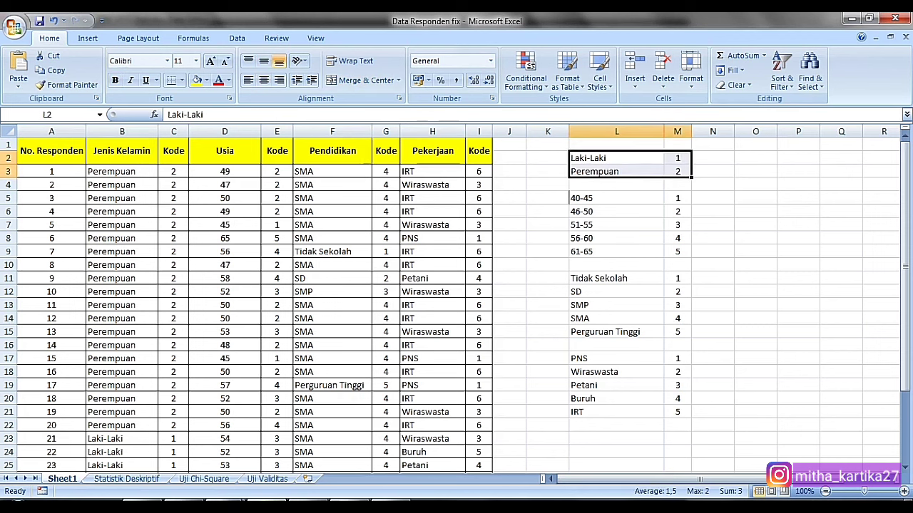
{"action": "left_click", "coordinate": [289, 460]}
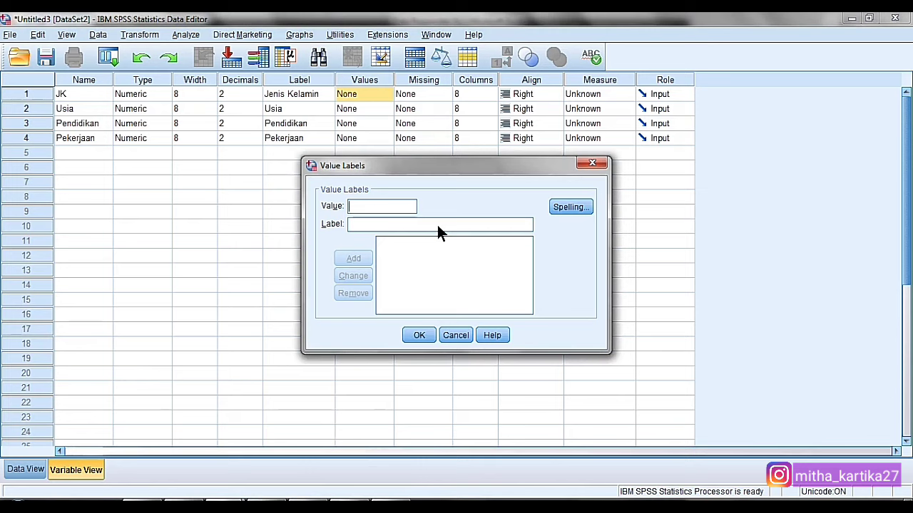
Define the value labels of JK as 1 = Laki-Laki and 2 = Perempuan, and apply them
{"action": "type", "text": "1,00 = \"Laki"}
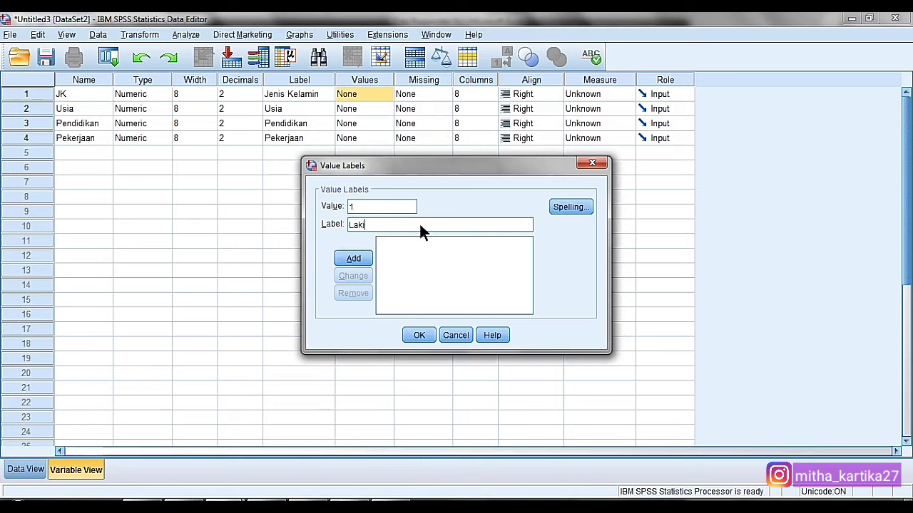
{"action": "type", "text": "-Laki"}
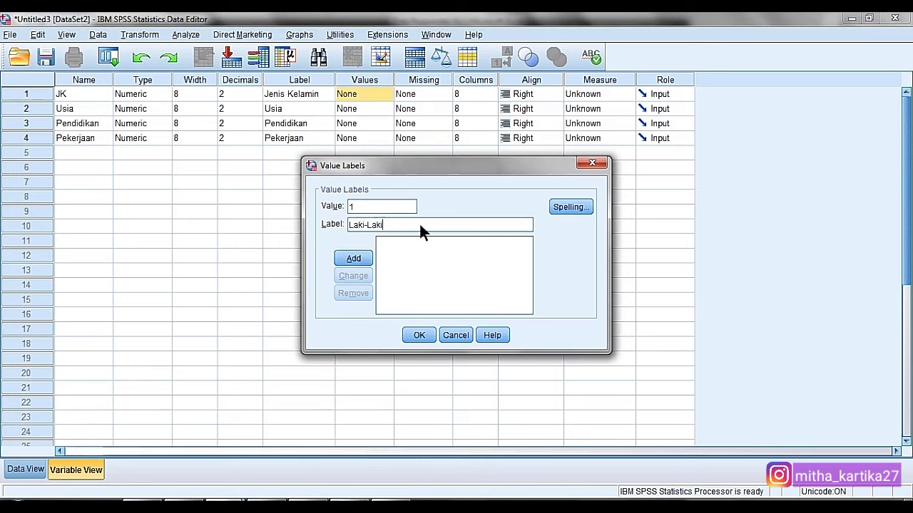
{"action": "left_click", "coordinate": [355, 259]}
{"action": "type", "text": "2"}
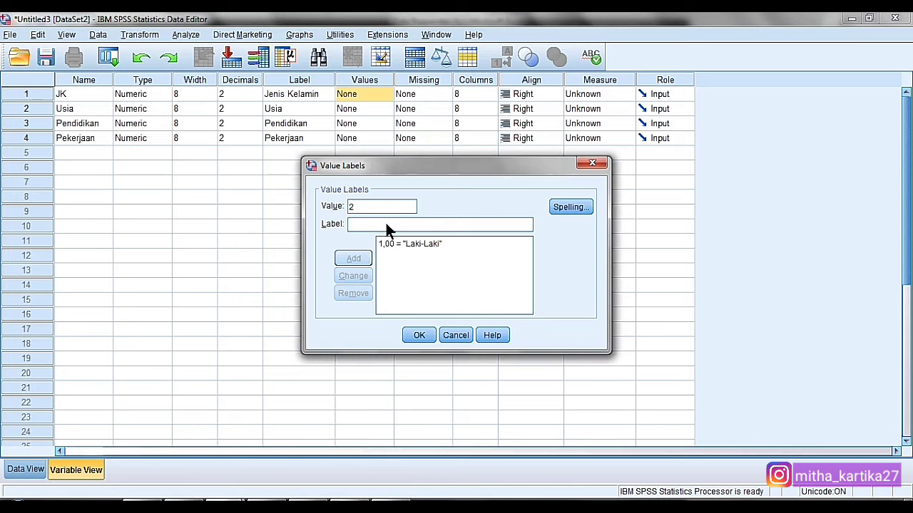
{"action": "type", "text": "Perempuan"}
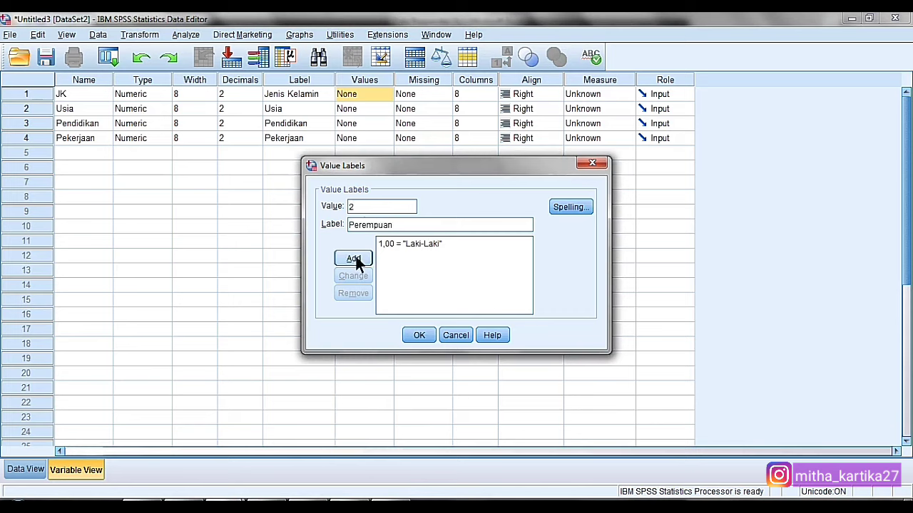
{"action": "left_click", "coordinate": [354, 259]}
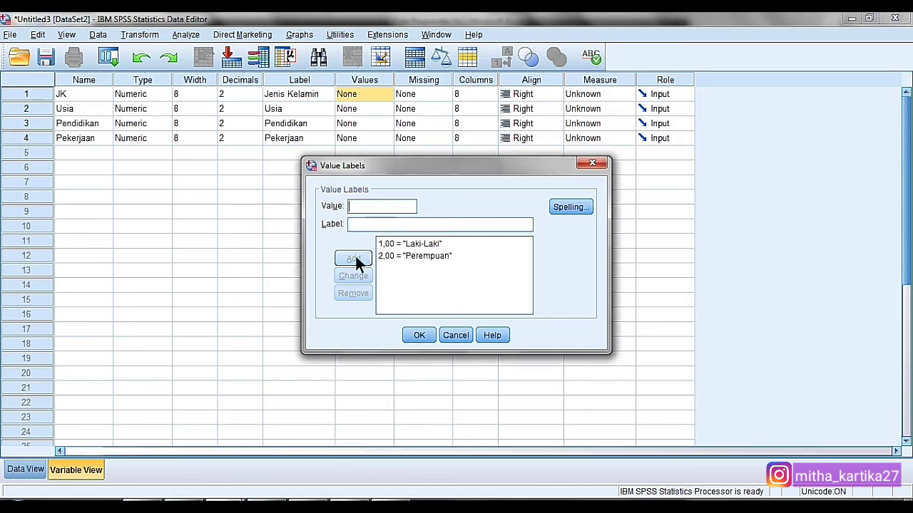
{"action": "left_click", "coordinate": [419, 335]}
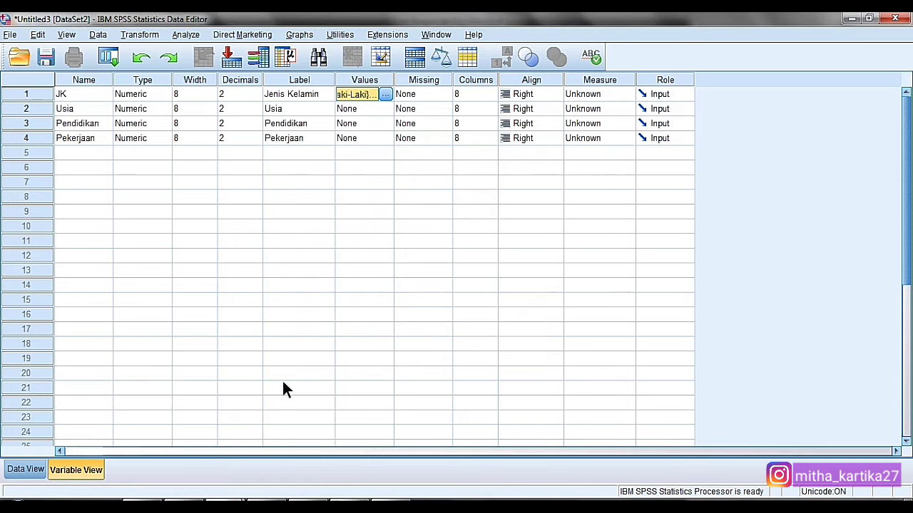
Look up the five age-group codes in the Excel coding key and return to the SPSS Untitled3 dataset
{"action": "left_click", "coordinate": [270, 507]}
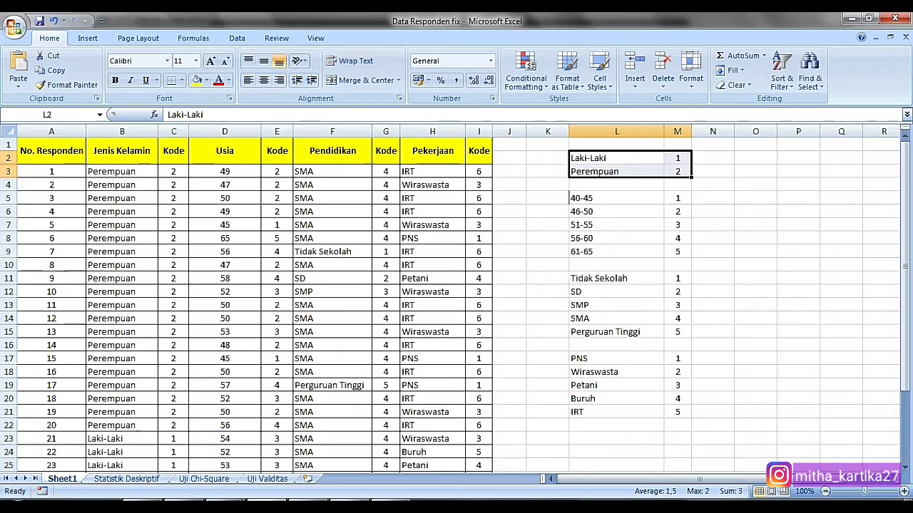
{"action": "left_click_drag", "start_coordinate": [591, 196], "coordinate": [684, 257]}
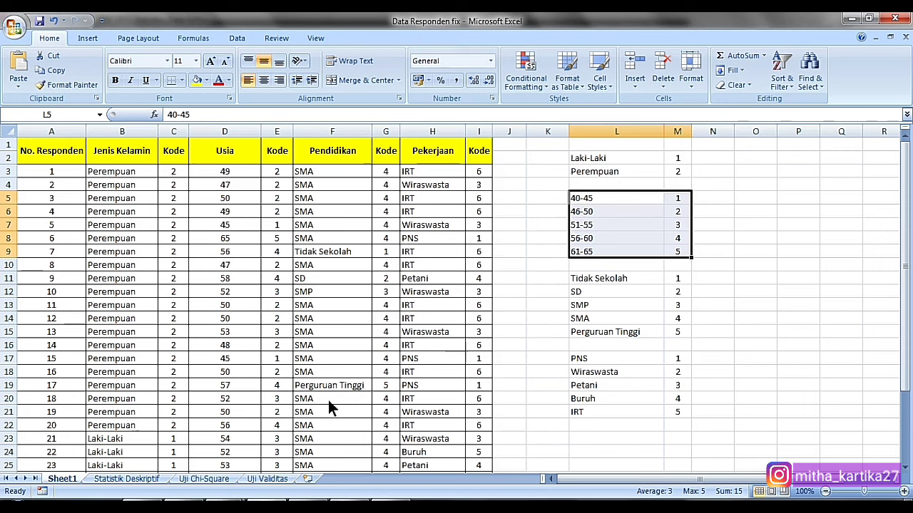
{"action": "mouse_move", "coordinate": [266, 506]}
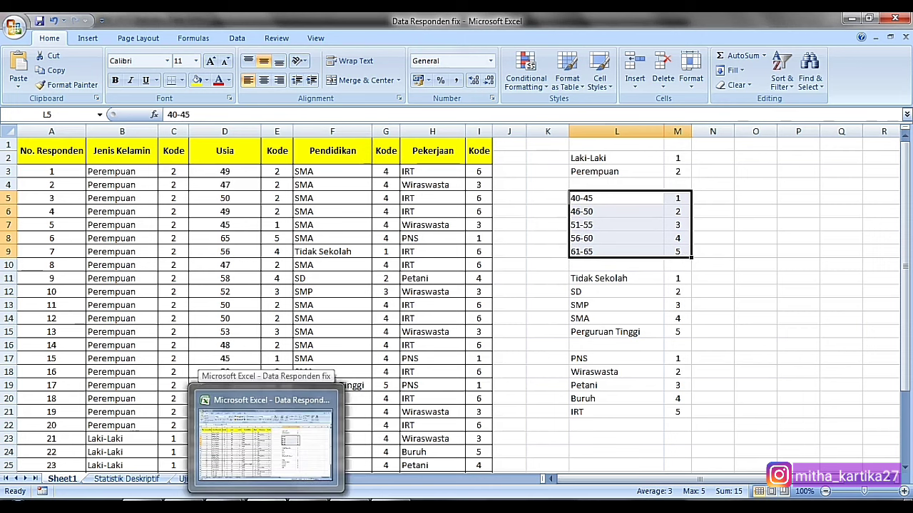
{"action": "mouse_move", "coordinate": [236, 506]}
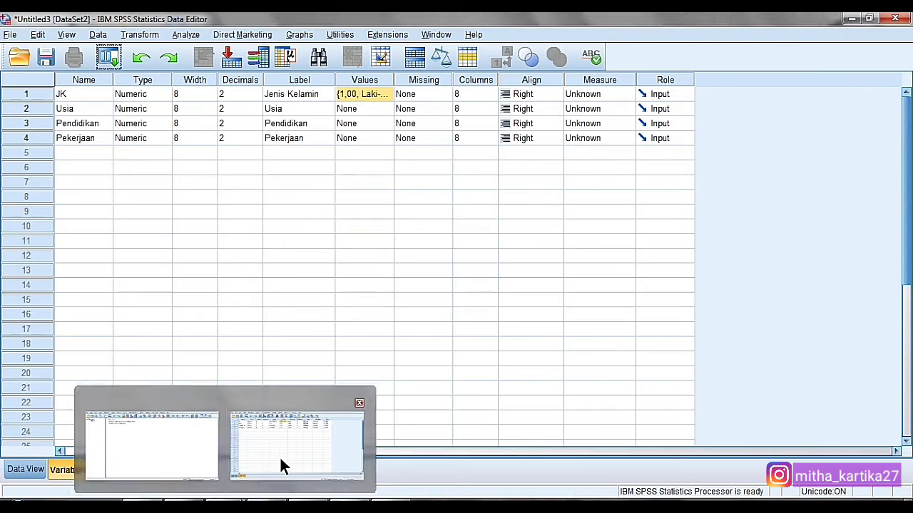
{"action": "left_click", "coordinate": [279, 457]}
Add the value labels 1 = 40-45 tahun and 2 = 46-50 tahun for Usia
{"action": "double_click", "coordinate": [388, 105]}
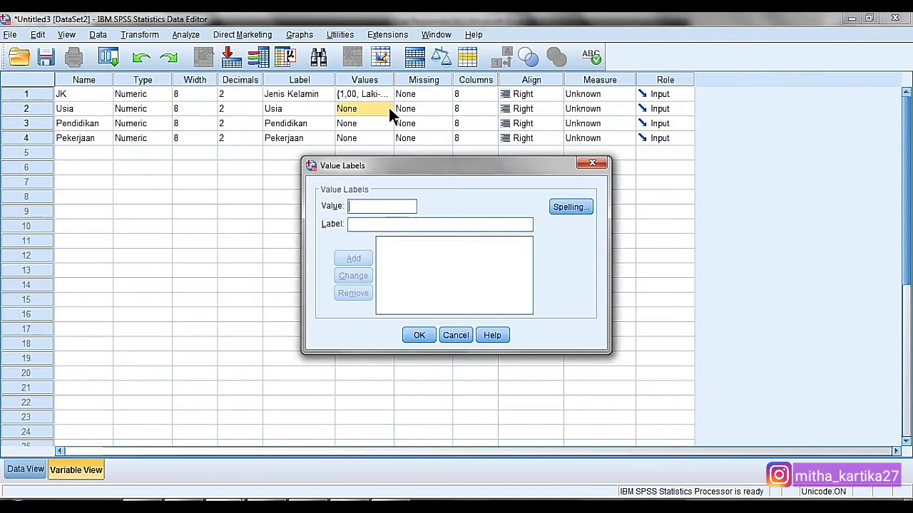
{"action": "left_click", "coordinate": [406, 208]}
{"action": "type", "text": "1,00 = \""}
{"action": "type", "text": "40"}
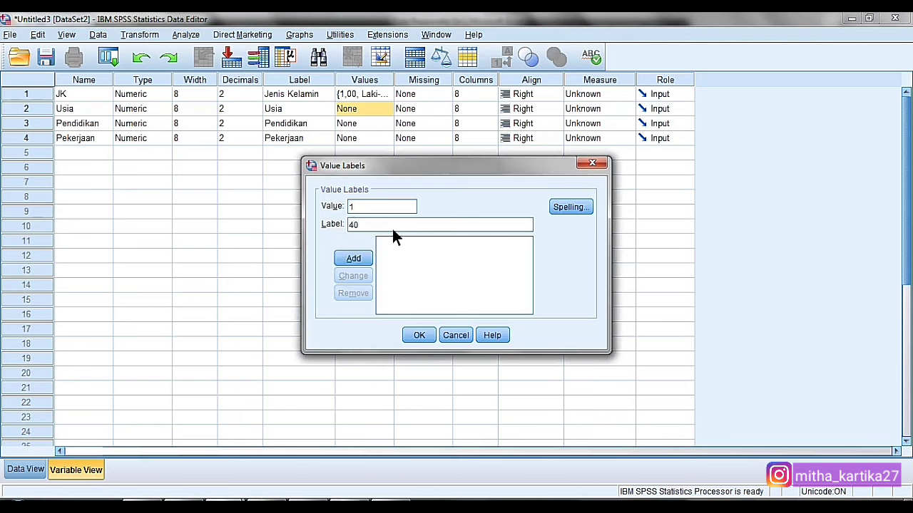
{"action": "type", "text": "-45 tahun"}
{"action": "key", "text": "Return"}
{"action": "type", "text": "2"}
{"action": "left_click", "coordinate": [365, 224]}
{"action": "type", "text": "46-50 tahun"}
{"action": "key", "text": "Return"}
Add the remaining Usia value labels 3 = 51-55 tahun, 4 = 56-60 tahun and 5 = 61-65 tahun
{"action": "type", "text": "3,00 = \"51-55 tahun"}
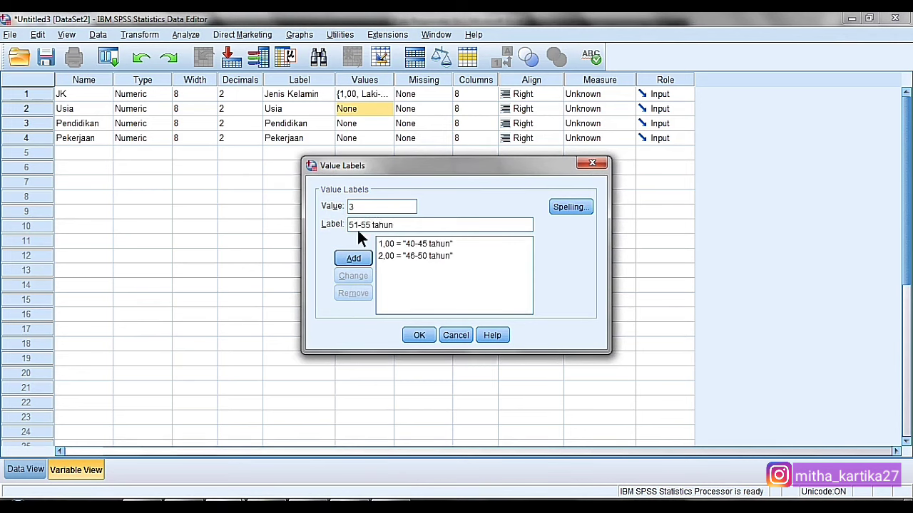
{"action": "key", "text": "Return"}
{"action": "type", "text": "4,00 = \"56-60 tahun"}
{"action": "key", "text": "Return"}
{"action": "type", "text": "5,00 = \"61-65 tahun"}
{"action": "left_click", "coordinate": [353, 258]}
Compare the Usia value labels with the age groups in the Excel coding key and apply them in SPSS
{"action": "key", "text": "alt+Tab"}
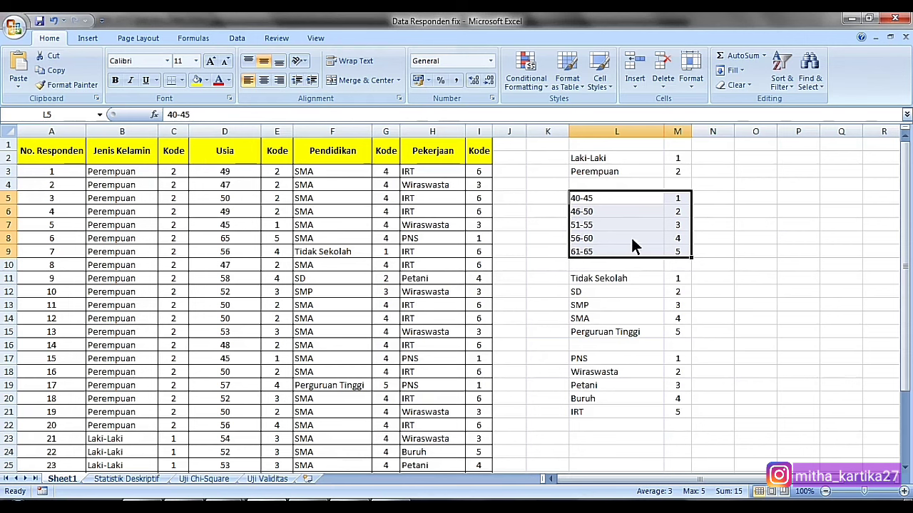
{"action": "mouse_move", "coordinate": [260, 499]}
{"action": "left_click", "coordinate": [301, 461]}
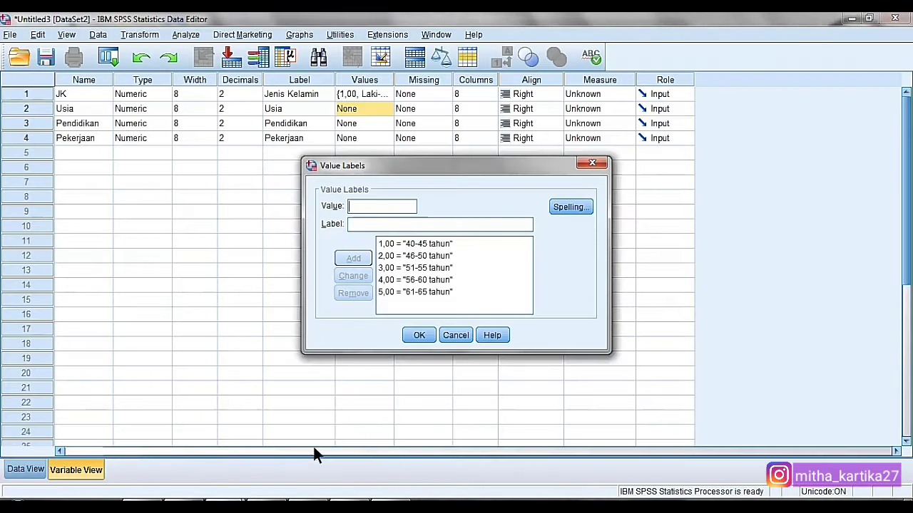
{"action": "left_click", "coordinate": [418, 333]}
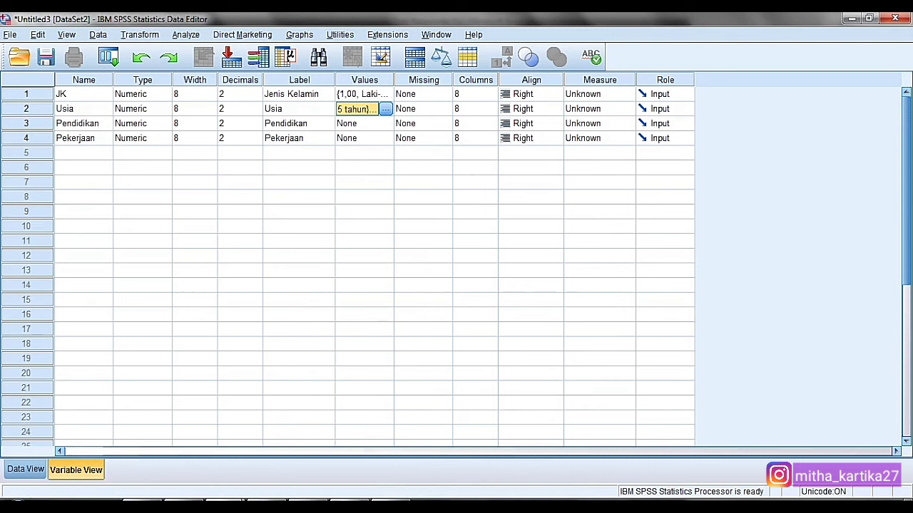
Look up the education codes in the Excel coding key and return to the SPSS dataset
{"action": "key", "text": "alt+Tab"}
{"action": "left_click_drag", "start_coordinate": [617, 279], "coordinate": [681, 335]}
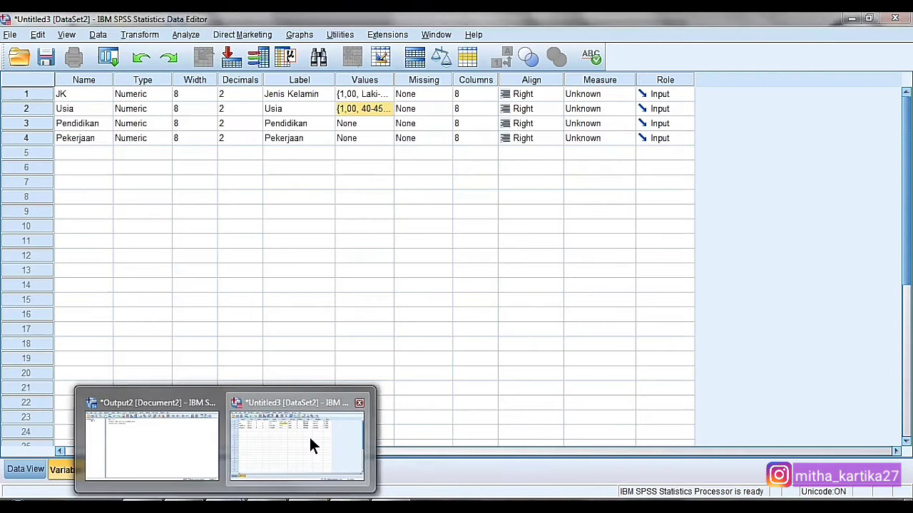
{"action": "left_click", "coordinate": [310, 445]}
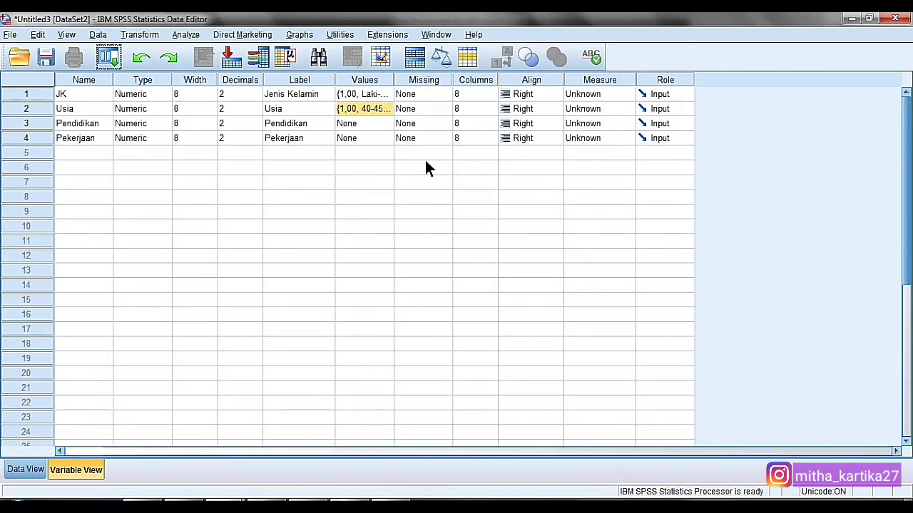
Add the value labels 1 = Tidak Sekolah, 2 = SD and 3 = SMP for Pendidikan
{"action": "left_click", "coordinate": [386, 124]}
{"action": "left_click", "coordinate": [389, 123]}
{"action": "type", "text": "T"}
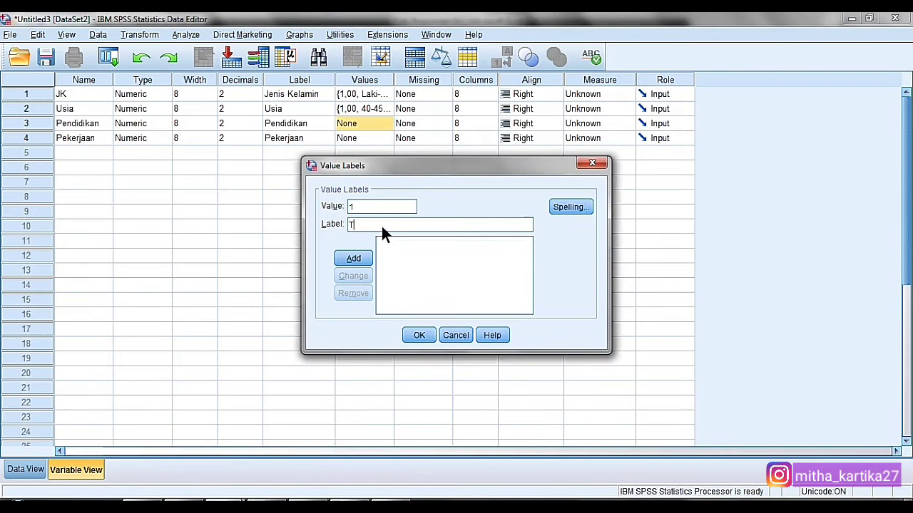
{"action": "type", "text": "idak Sekolah"}
{"action": "left_click", "coordinate": [356, 259]}
{"action": "type", "text": "2"}
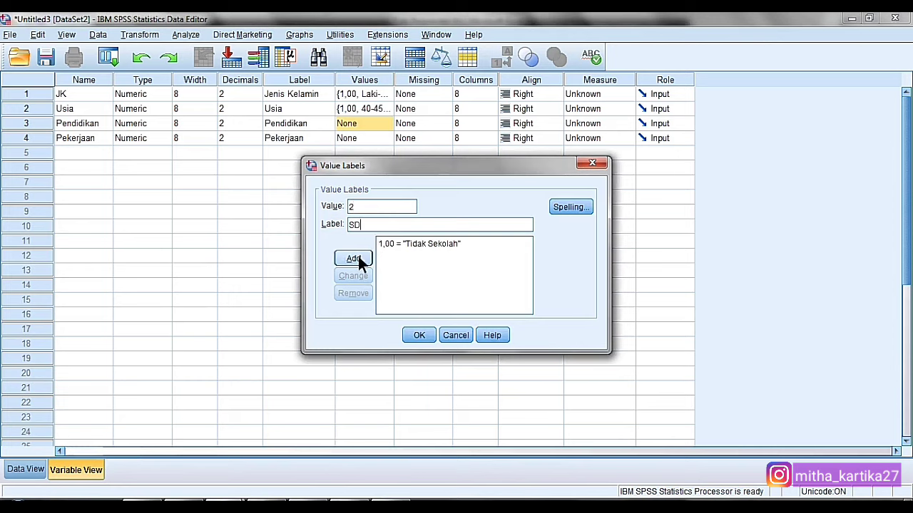
{"action": "left_click", "coordinate": [358, 256]}
{"action": "type", "text": "3"}
{"action": "left_click", "coordinate": [371, 225]}
{"action": "type", "text": "SMP"}
{"action": "left_click", "coordinate": [359, 263]}
Add the Pendidikan value labels 4 = SMA and 5 = Perguruan Tinggi, and apply the whole list
{"action": "type", "text": "4SMA"}
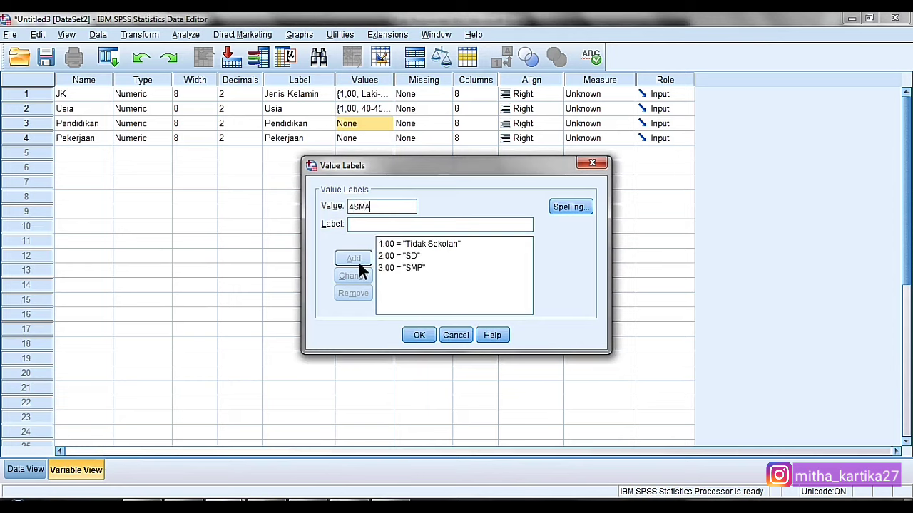
{"action": "key", "text": "BackSpace"}
{"action": "key", "text": "BackSpace"}
{"action": "key", "text": "BackSpace"}
{"action": "left_click", "coordinate": [371, 225]}
{"action": "type", "text": "SMA"}
{"action": "left_click", "coordinate": [359, 258]}
{"action": "type", "text": "5,00 = \"Perguruan Tinggi"}
{"action": "left_click", "coordinate": [353, 258]}
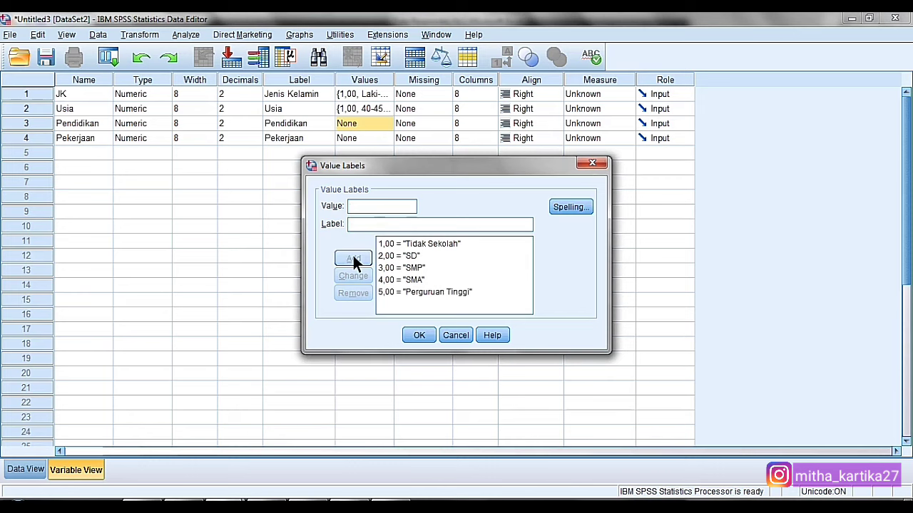
{"action": "left_click", "coordinate": [428, 333]}
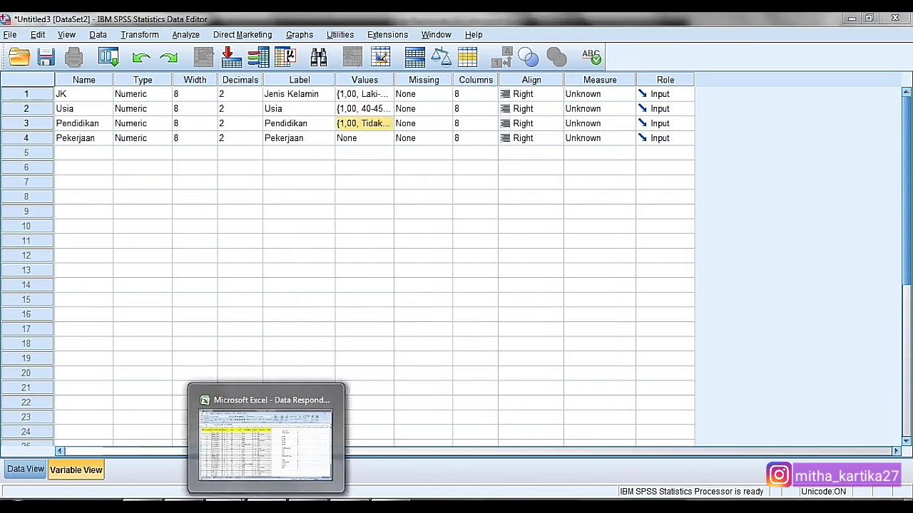
Look up the occupation codes from PNS to IRT in the Excel coding key and return to the SPSS dataset
{"action": "left_click", "coordinate": [262, 438]}
{"action": "left_click_drag", "start_coordinate": [589, 357], "coordinate": [681, 417]}
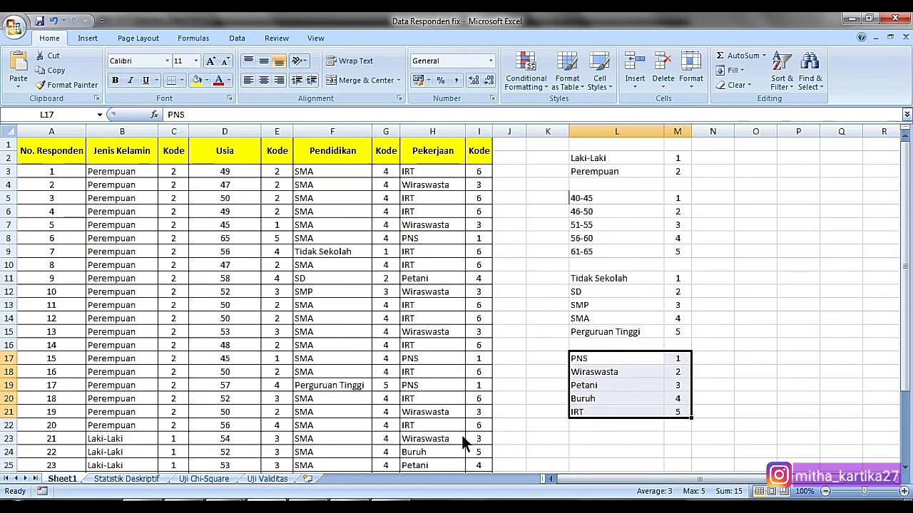
{"action": "mouse_move", "coordinate": [265, 506]}
{"action": "mouse_move", "coordinate": [235, 506]}
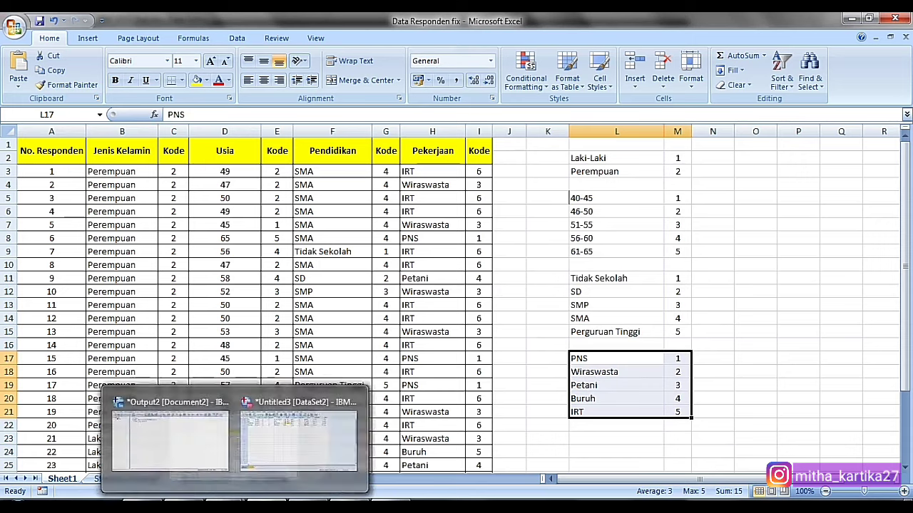
{"action": "left_click", "coordinate": [292, 463]}
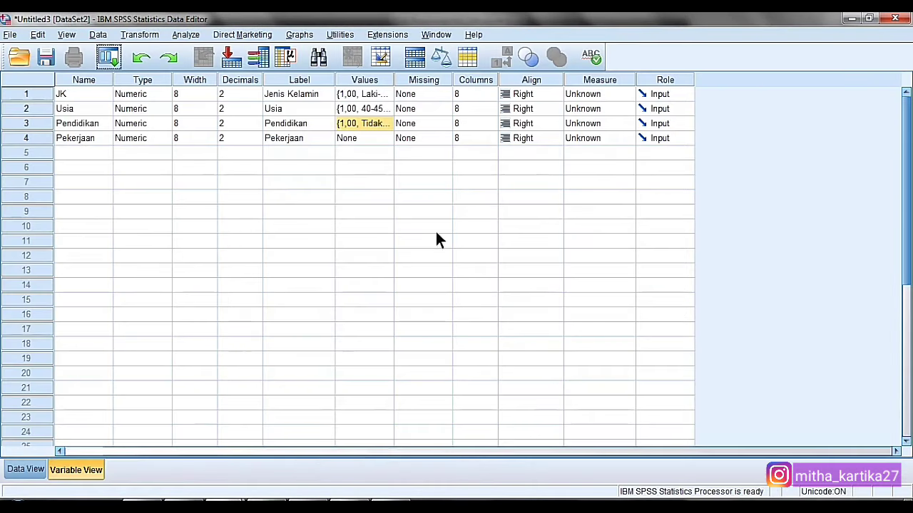
Add the value labels 1 = PNS and 2 = Wiraswasta for the Pekerjaan variable
{"action": "double_click", "coordinate": [390, 136]}
{"action": "type", "text": "1"}
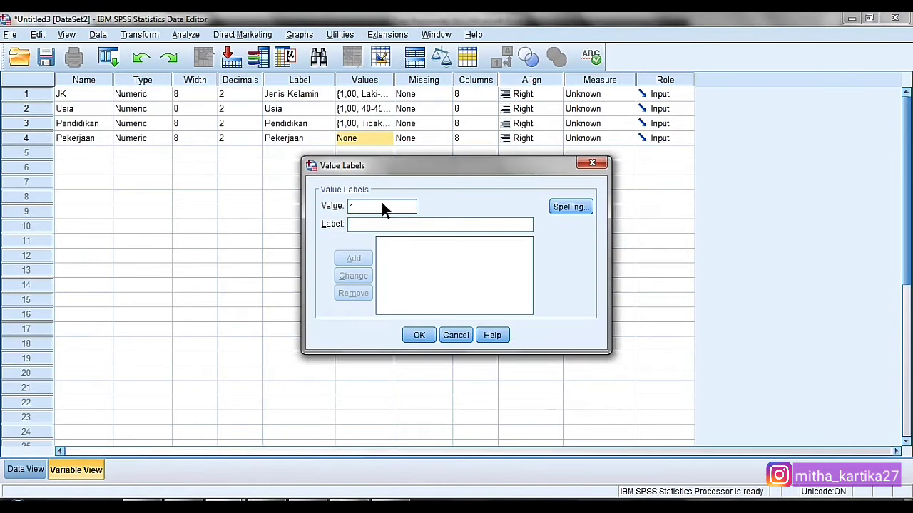
{"action": "left_click", "coordinate": [379, 225]}
{"action": "type", "text": "PNS"}
{"action": "left_click", "coordinate": [361, 257]}
{"action": "type", "text": "2"}
{"action": "left_click", "coordinate": [394, 227]}
{"action": "type", "text": "W"}
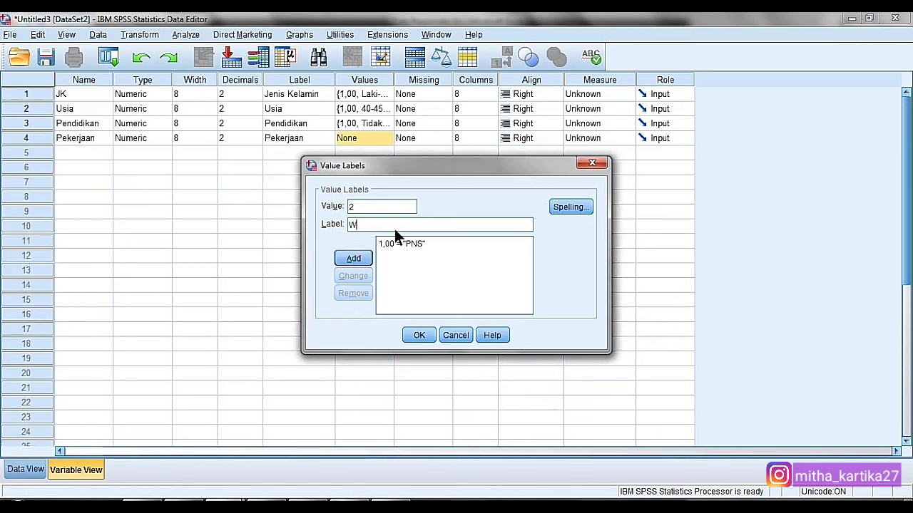
{"action": "type", "text": "iraswasta"}
{"action": "left_click", "coordinate": [357, 256]}
Add the Pekerjaan value labels 3 = Petani, 4 = Buruh and 5 = IRT, and apply the whole list
{"action": "type", "text": "3"}
{"action": "left_click", "coordinate": [368, 226]}
{"action": "type", "text": "Petani"}
{"action": "left_click", "coordinate": [359, 257]}
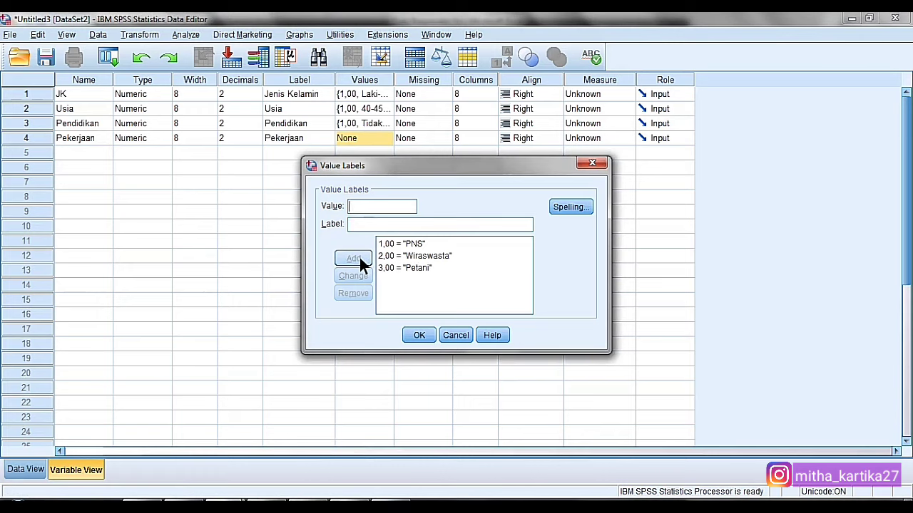
{"action": "type", "text": "4"}
{"action": "left_click", "coordinate": [371, 227]}
{"action": "type", "text": "Buruh"}
{"action": "left_click", "coordinate": [360, 258]}
{"action": "left_click", "coordinate": [367, 225]}
{"action": "type", "text": "IRT"}
{"action": "left_click", "coordinate": [353, 258]}
{"action": "left_click", "coordinate": [426, 330]}
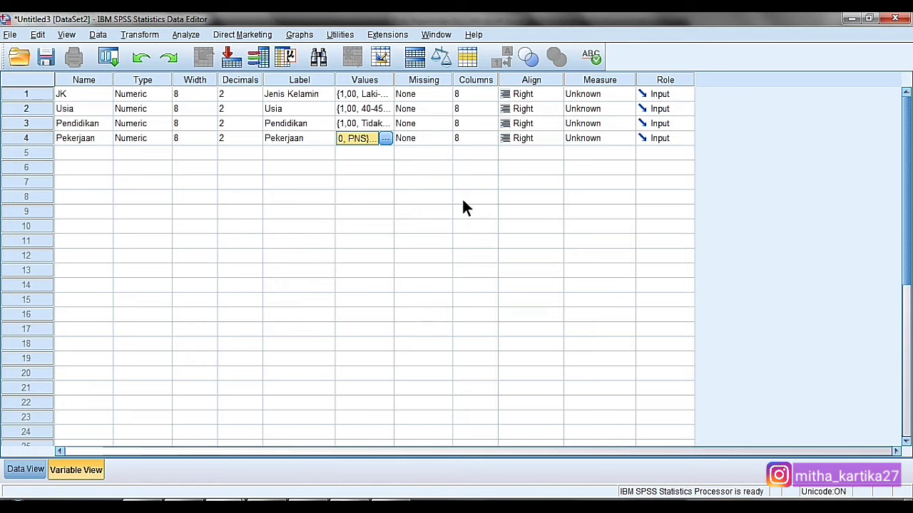
Set the decimals to 0 for the variables JK, Usia, Pendidikan and Pekerjaan
{"action": "left_click", "coordinate": [262, 96]}
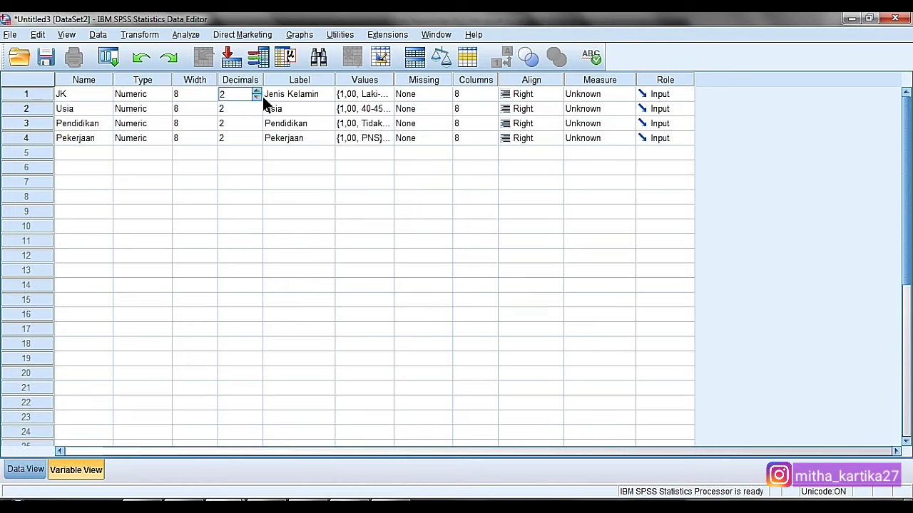
{"action": "type", "text": "0"}
{"action": "left_click", "coordinate": [259, 105]}
{"action": "left_click", "coordinate": [257, 112]}
{"action": "left_click", "coordinate": [261, 127]}
{"action": "type", "text": "0"}
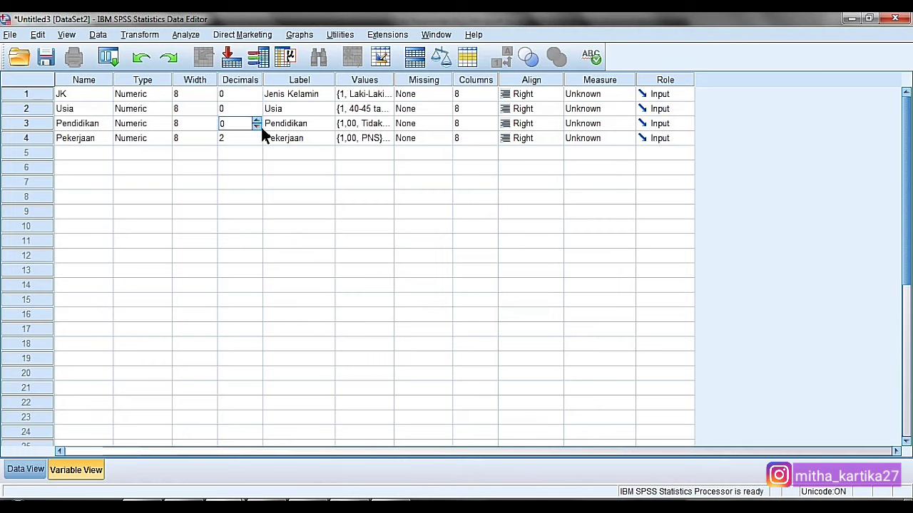
{"action": "left_click", "coordinate": [260, 139]}
{"action": "type", "text": "0"}
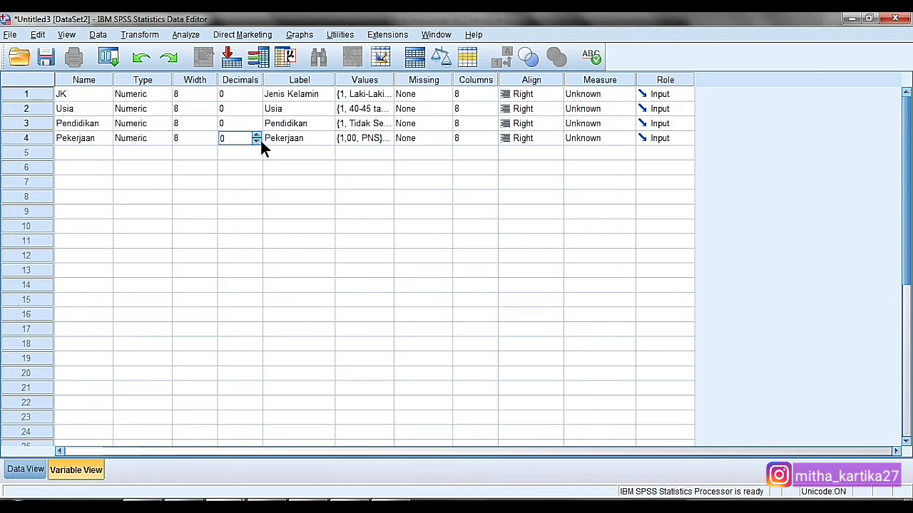
{"action": "left_click", "coordinate": [378, 156]}
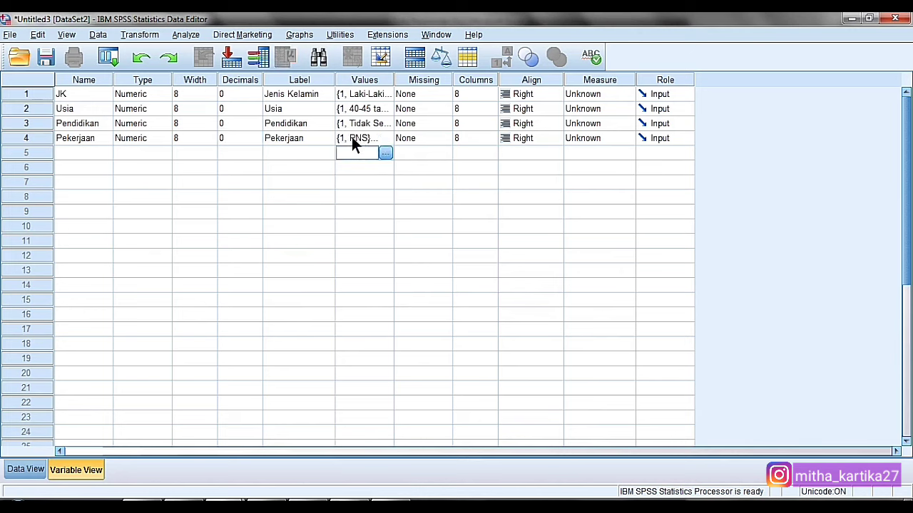
Review the value labels defined for JK, close them and switch to the dataset's data view
{"action": "double_click", "coordinate": [392, 93]}
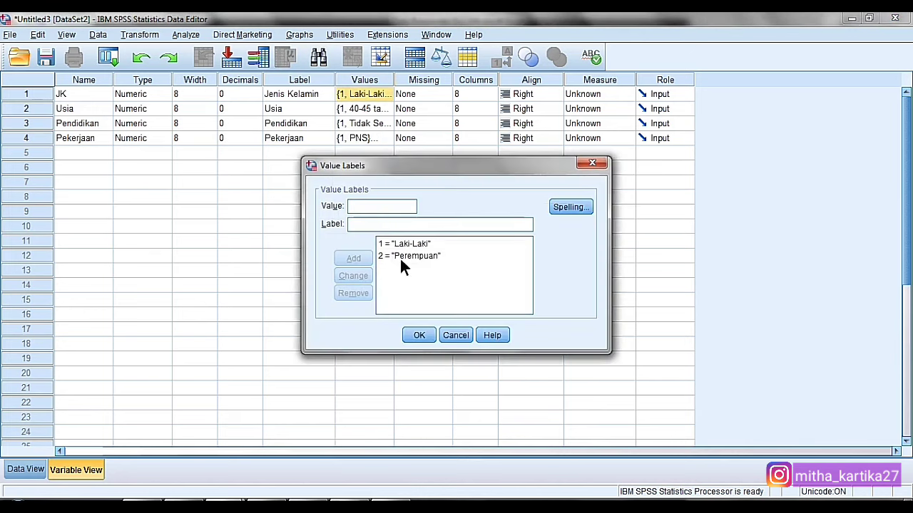
{"action": "left_click", "coordinate": [592, 164]}
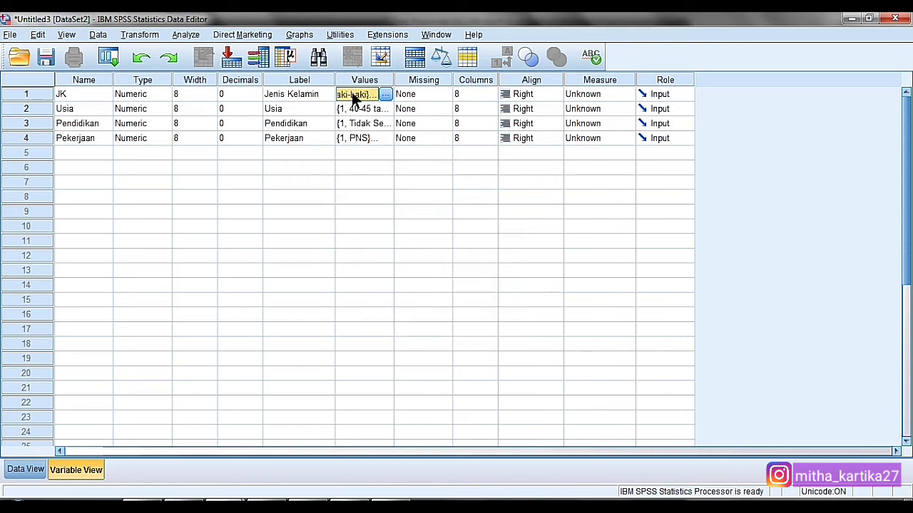
{"action": "left_click", "coordinate": [30, 470]}
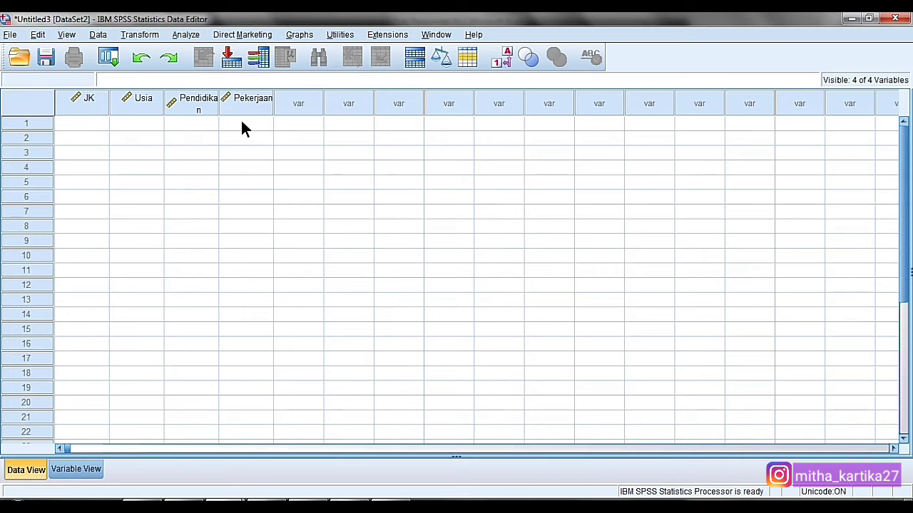
Copy the gender codes in C3:C32 of the Excel sheet into the JK column of the SPSS dataset, starting at case 1
{"action": "left_click", "coordinate": [268, 500]}
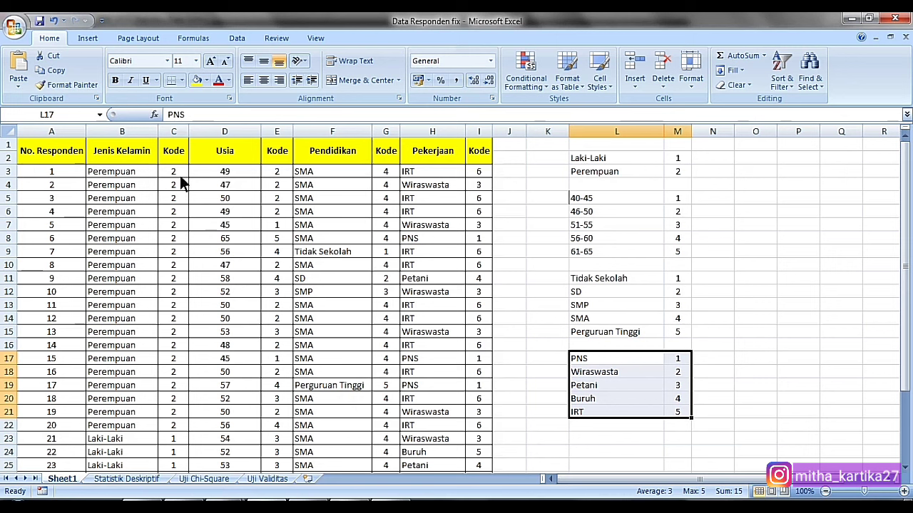
{"action": "left_click_drag", "start_coordinate": [179, 179], "coordinate": [176, 456]}
{"action": "key", "text": "ctrl+c"}
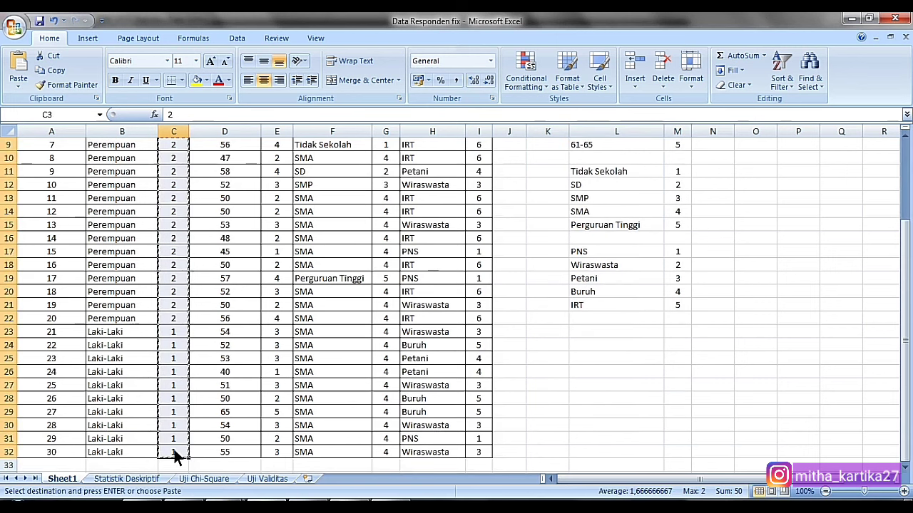
{"action": "mouse_move", "coordinate": [254, 491]}
{"action": "left_click", "coordinate": [263, 456]}
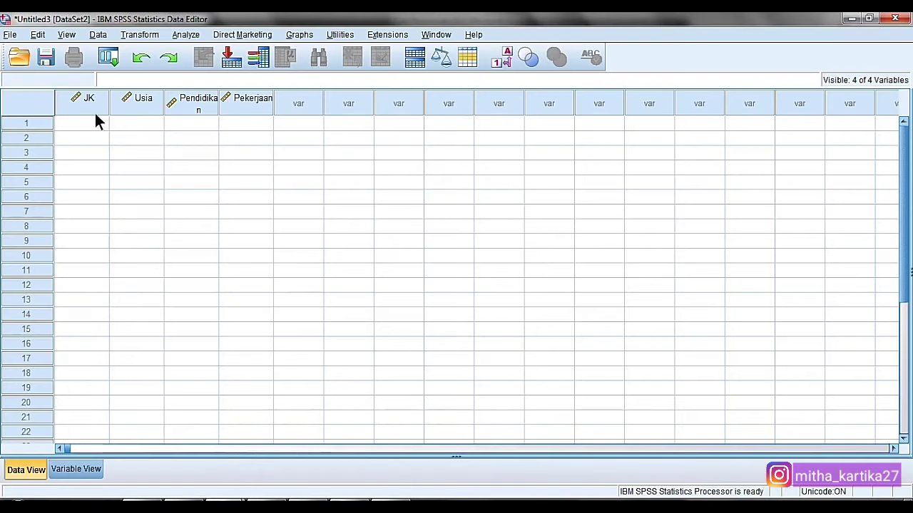
{"action": "right_click", "coordinate": [83, 120]}
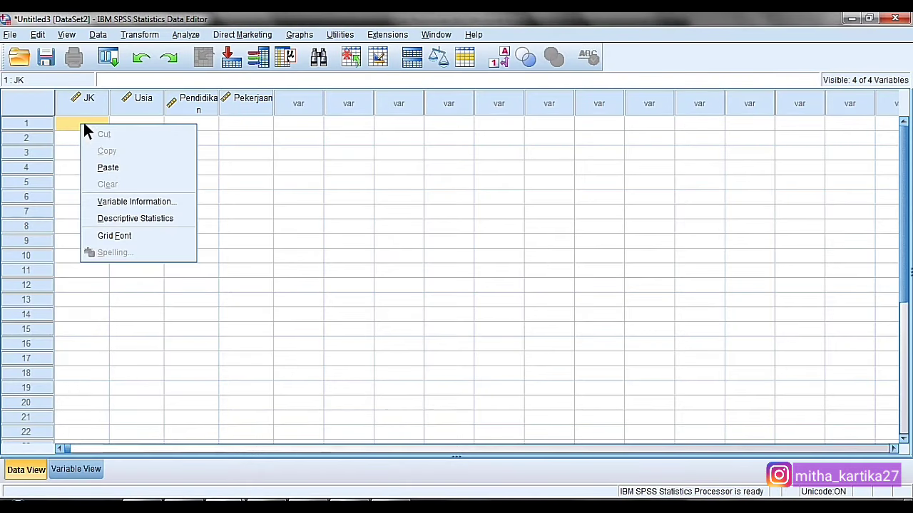
{"action": "left_click", "coordinate": [119, 167]}
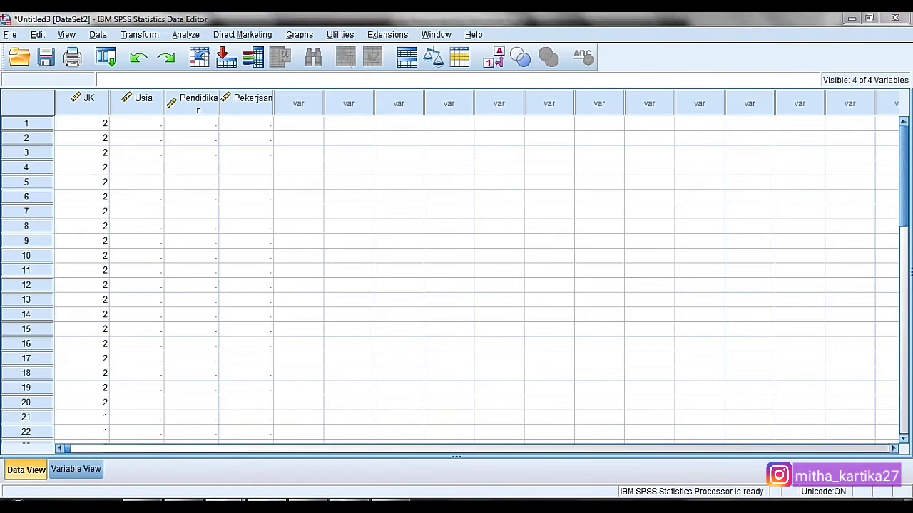
Copy the age codes in E3:E32 of the Excel sheet into the Usia column of the SPSS dataset
{"action": "left_click", "coordinate": [271, 453]}
{"action": "left_click_drag", "start_coordinate": [279, 452], "coordinate": [280, 174]}
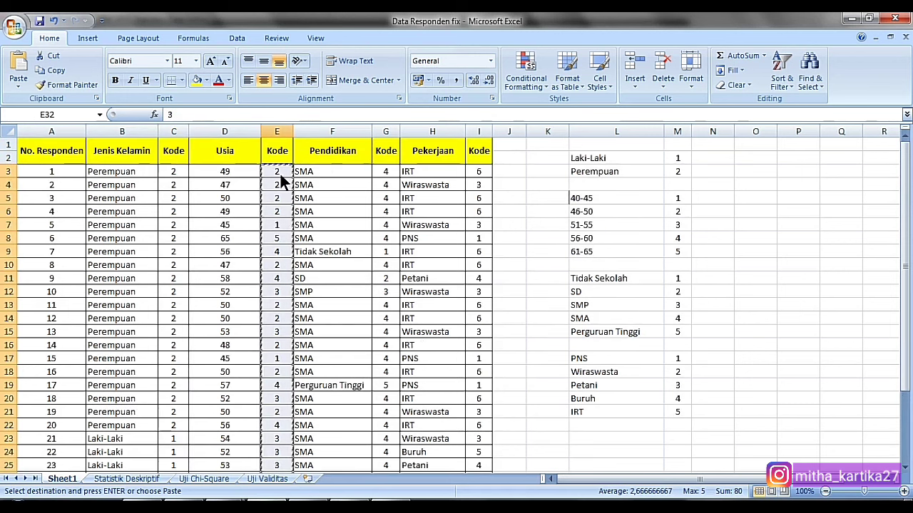
{"action": "key", "text": "ctrl+c"}
{"action": "left_click", "coordinate": [283, 446]}
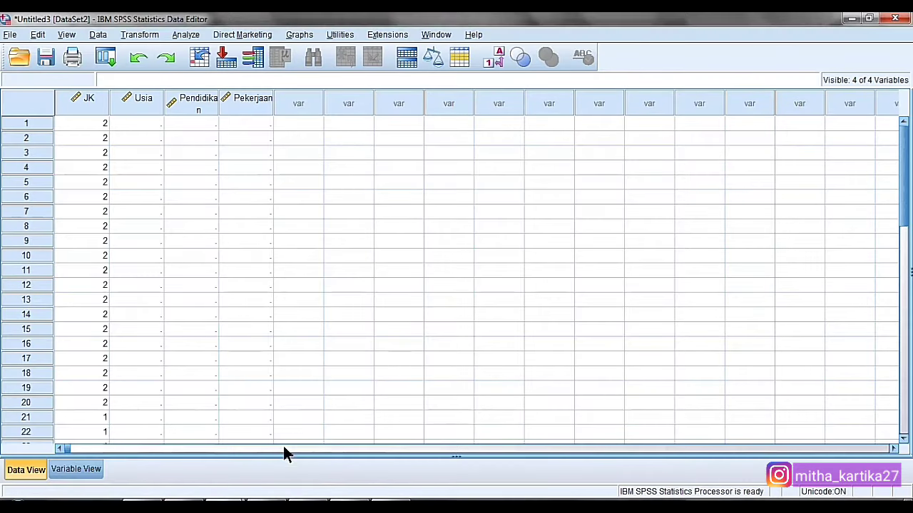
{"action": "right_click", "coordinate": [137, 123]}
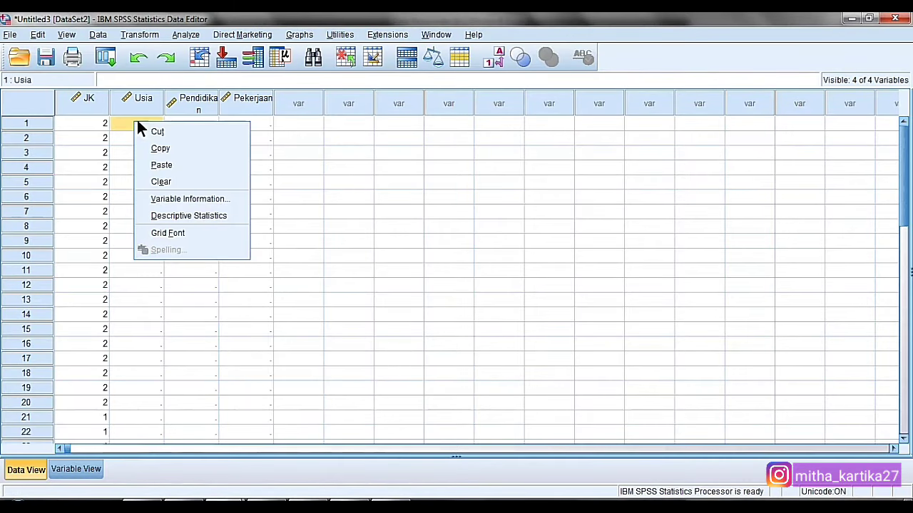
{"action": "left_click", "coordinate": [174, 164]}
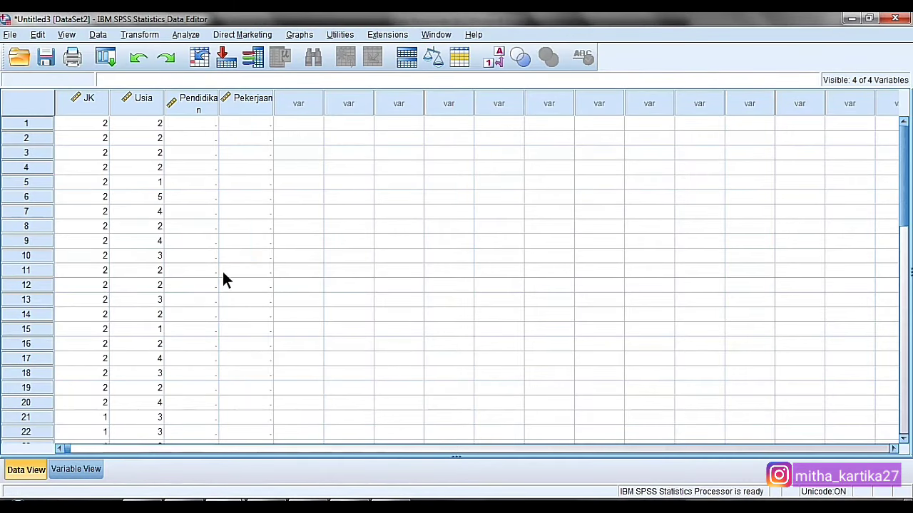
Copy the education codes in G3:G32 of the Excel sheet into the Pendidikan column of the SPSS dataset
{"action": "key", "text": "alt+Tab"}
{"action": "left_click_drag", "start_coordinate": [387, 148], "coordinate": [388, 453]}
{"action": "key", "text": "ctrl+c"}
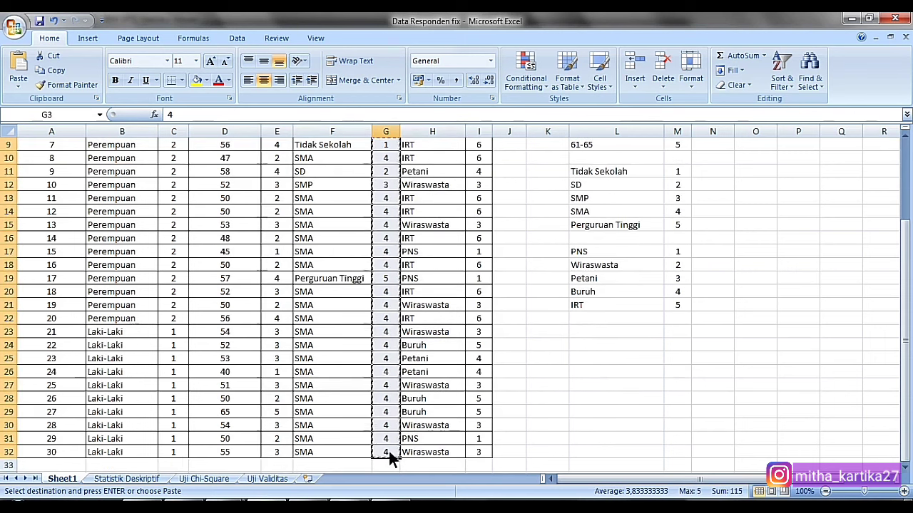
{"action": "mouse_move", "coordinate": [276, 497]}
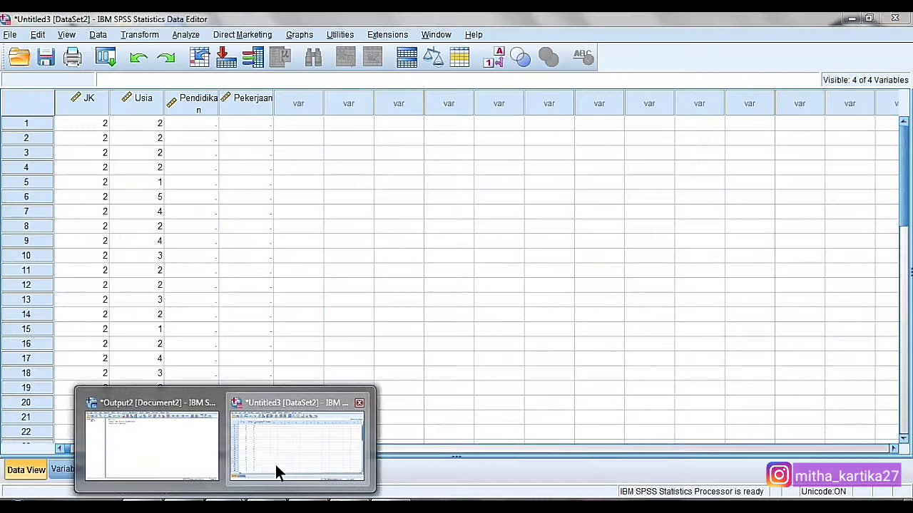
{"action": "left_click", "coordinate": [275, 465]}
{"action": "right_click", "coordinate": [193, 123]}
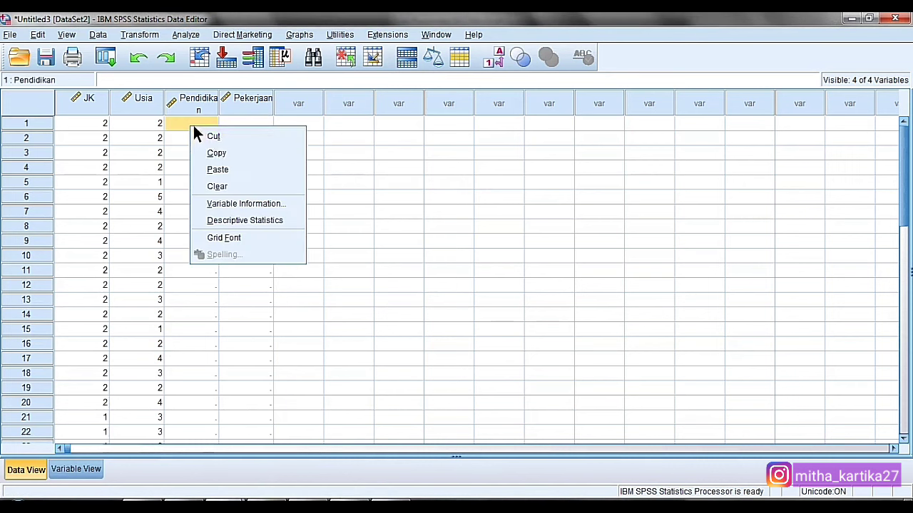
{"action": "left_click", "coordinate": [228, 167]}
Re-enter the occupation codes in I3:I32 of the Excel sheet to match the key: PNS 1, Wiraswasta 2, Petani 3, Buruh 4, IRT 5
{"action": "key", "text": "alt+Tab"}
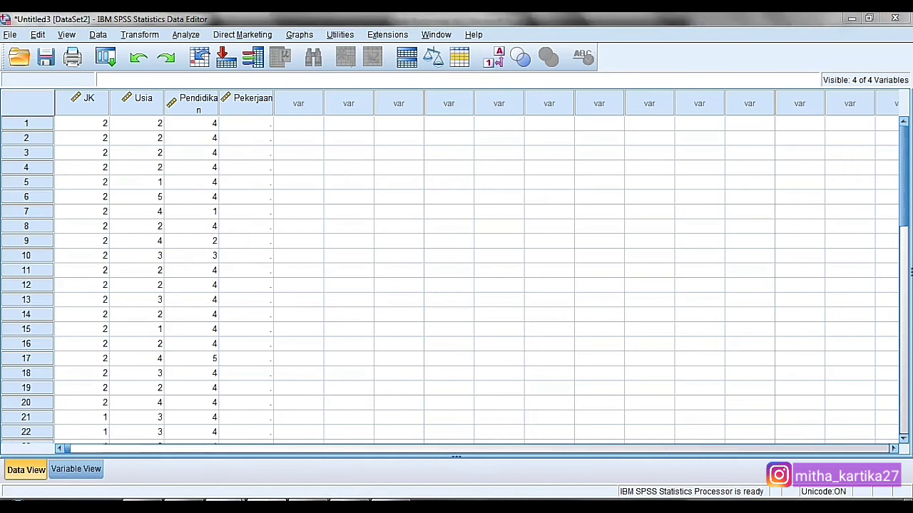
{"action": "left_click_drag", "start_coordinate": [482, 448], "coordinate": [483, 169]}
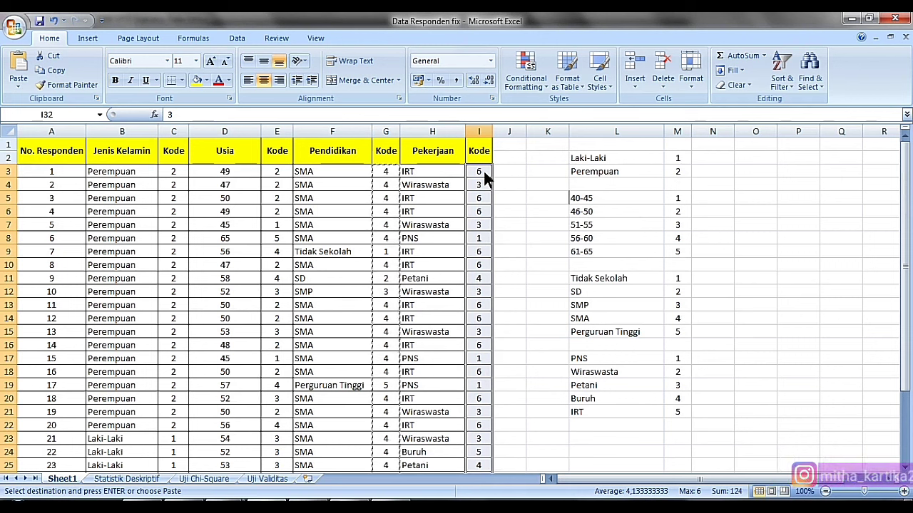
{"action": "left_click", "coordinate": [485, 171]}
{"action": "type", "text": "5 2 5 5 2 1 5 5 3 2 5 5 2 5"}
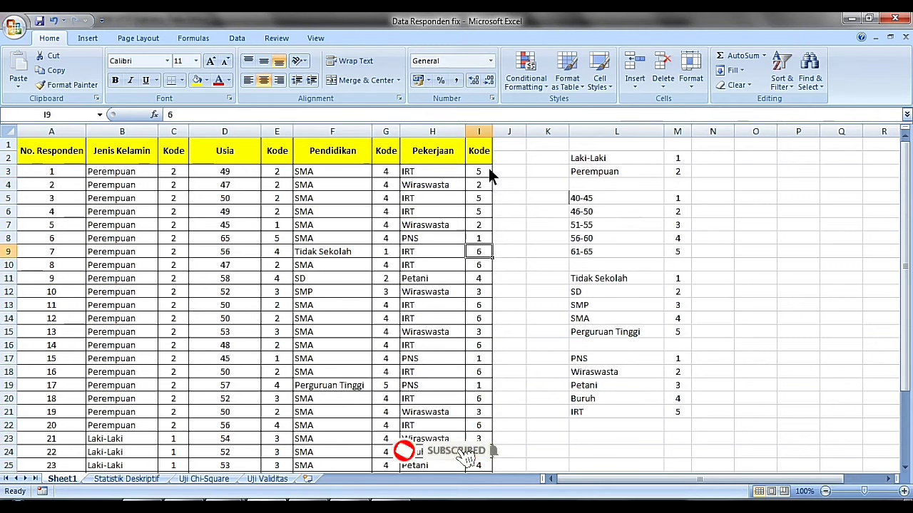
{"action": "type", "text": " 1 5 1 5 2 5 2 4 3 3 1 "}
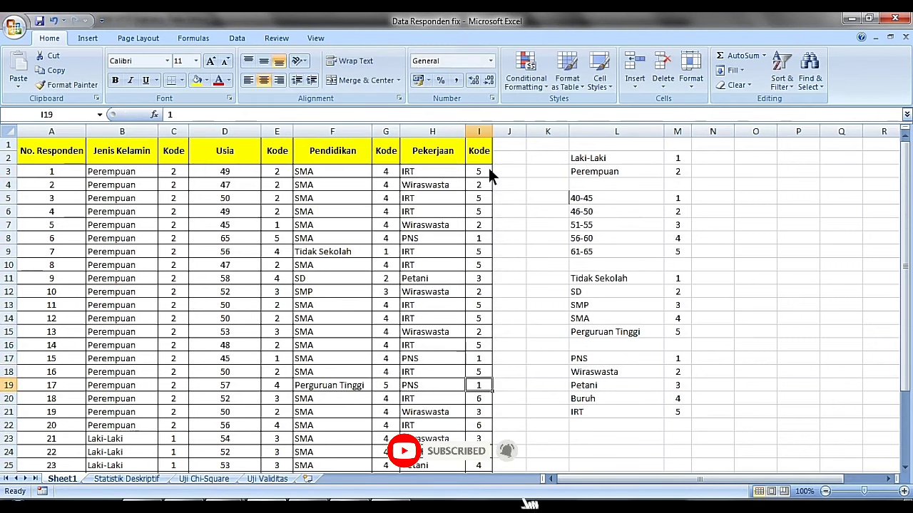
{"action": "type", "text": "4 3 2 2 2"}
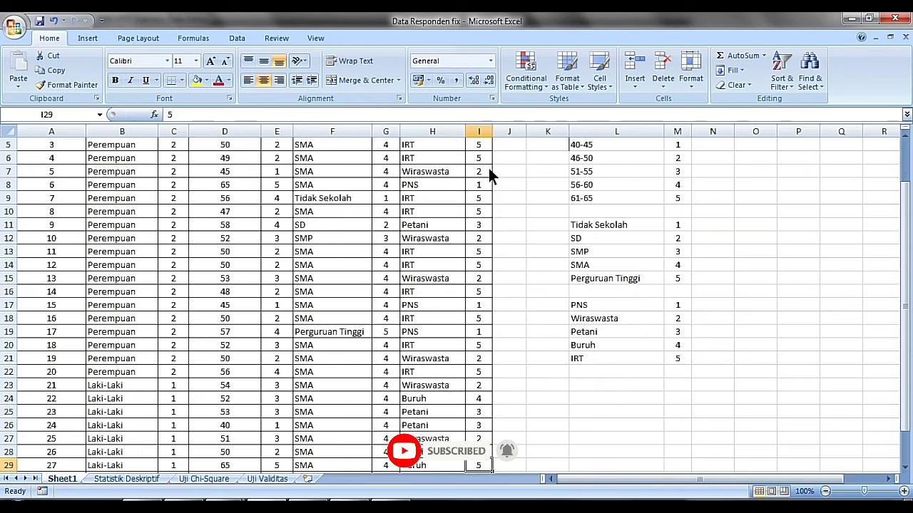
{"action": "scroll", "coordinate": [294, 287], "scroll_direction": "up", "scroll_amount": 2}
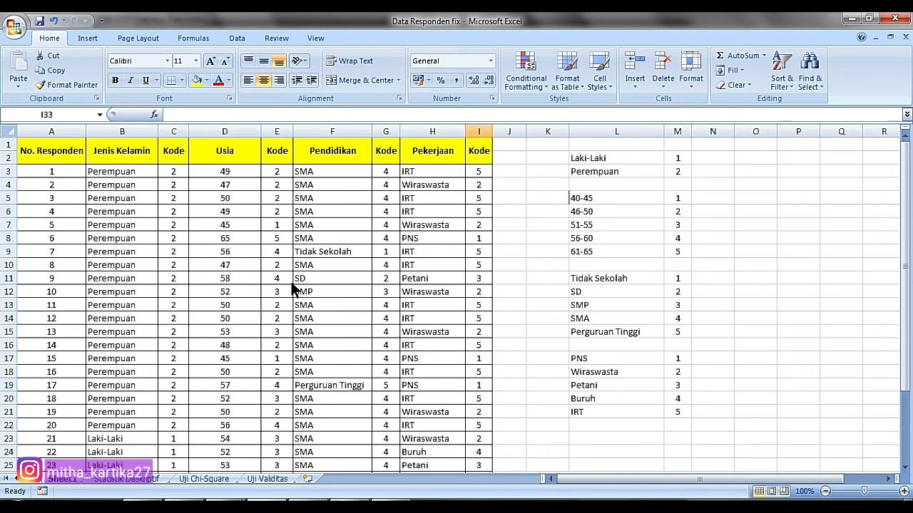
Copy the corrected occupation codes in I3:I32 of the Excel sheet into the Pekerjaan column of the SPSS dataset
{"action": "left_click", "coordinate": [482, 177]}
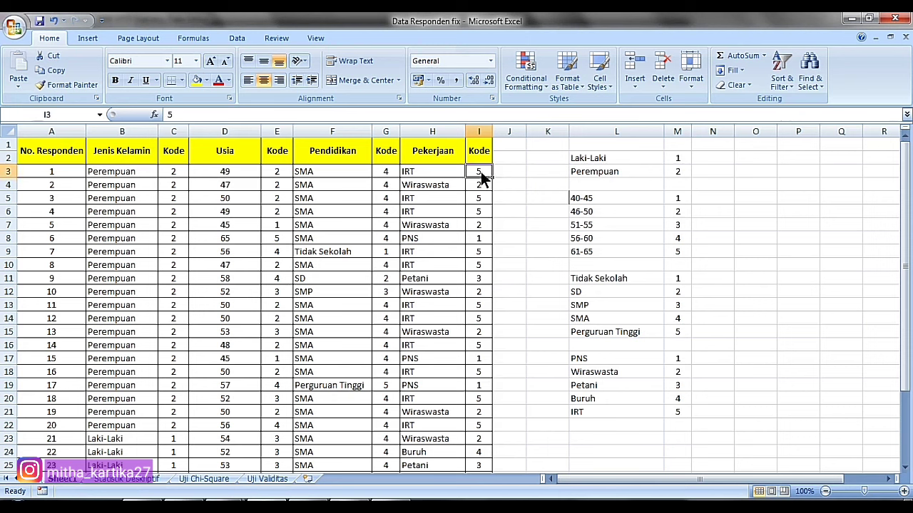
{"action": "left_click_drag", "start_coordinate": [482, 176], "coordinate": [486, 451]}
{"action": "key", "text": "ctrl+c"}
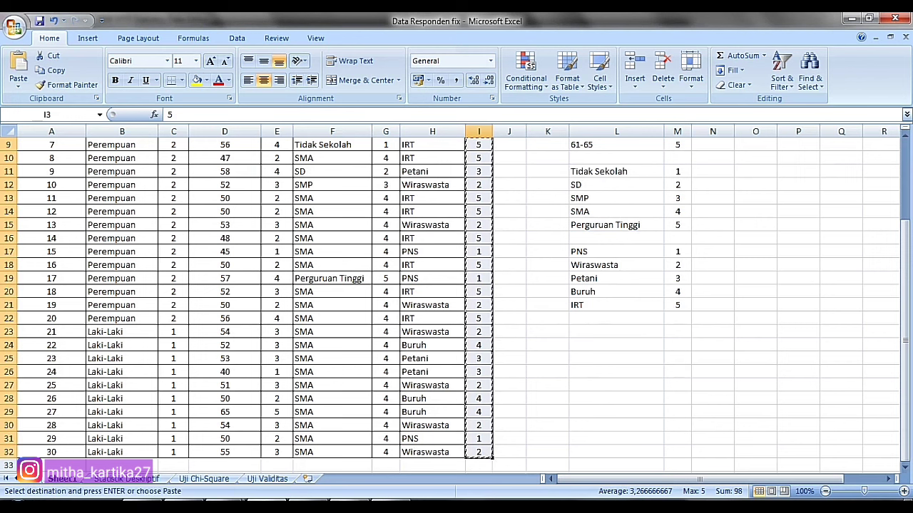
{"action": "left_click", "coordinate": [270, 455]}
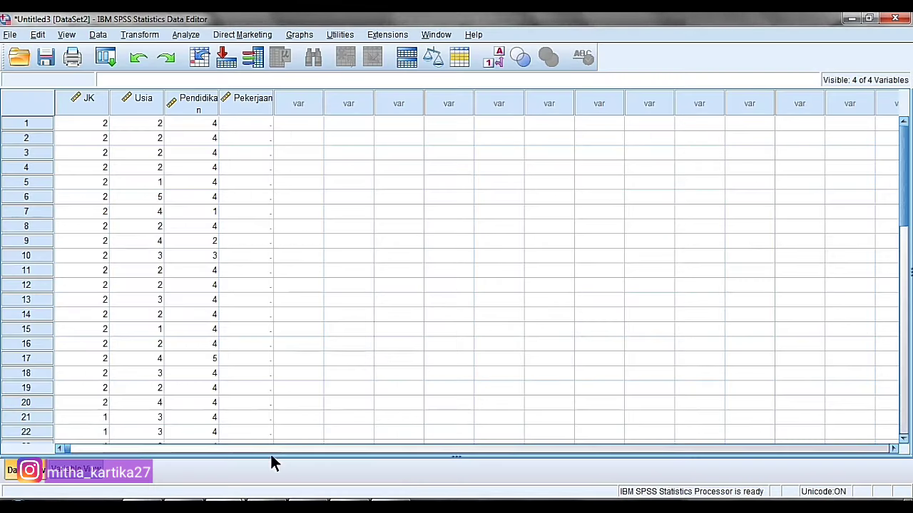
{"action": "right_click", "coordinate": [257, 122]}
{"action": "left_click", "coordinate": [291, 169]}
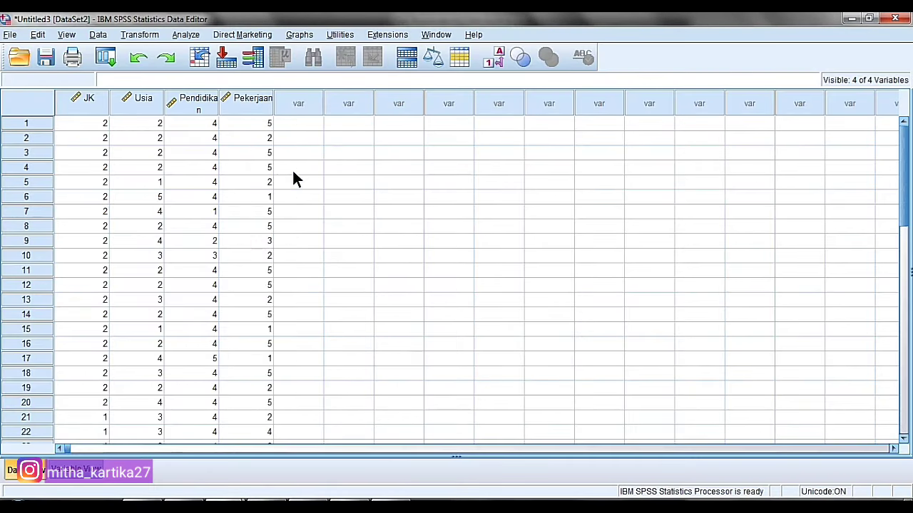
Start a Frequencies analysis and add Jenis Kelamin, Usia, Pendidikan and Pekerjaan as the variables to analyse
{"action": "mouse_move", "coordinate": [904, 132]}
{"action": "left_mouse_down"}
{"action": "mouse_move", "coordinate": [904, 206]}
{"action": "mouse_move", "coordinate": [904, 132]}
{"action": "left_mouse_up"}
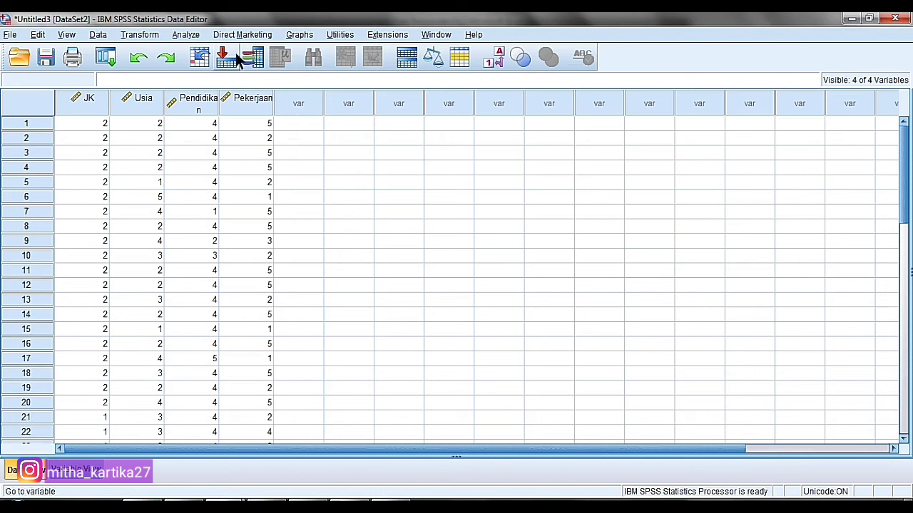
{"action": "left_click", "coordinate": [184, 33]}
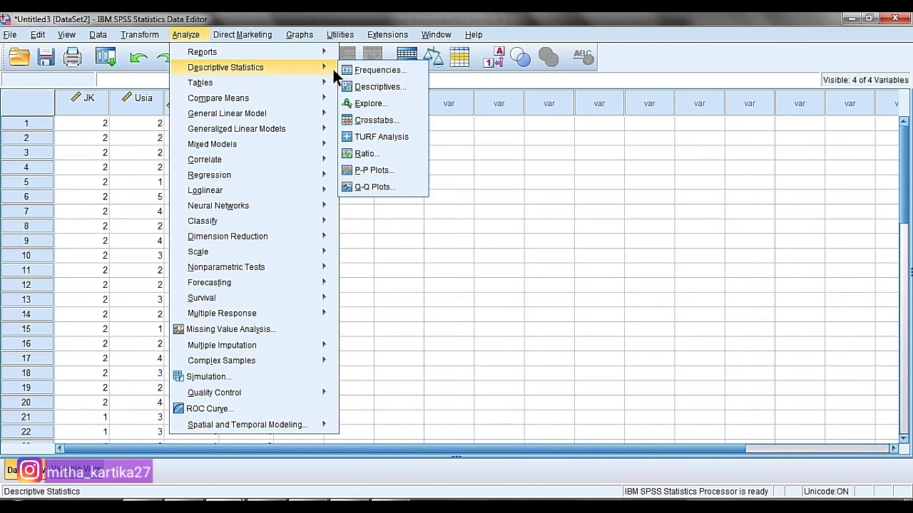
{"action": "left_click", "coordinate": [350, 66]}
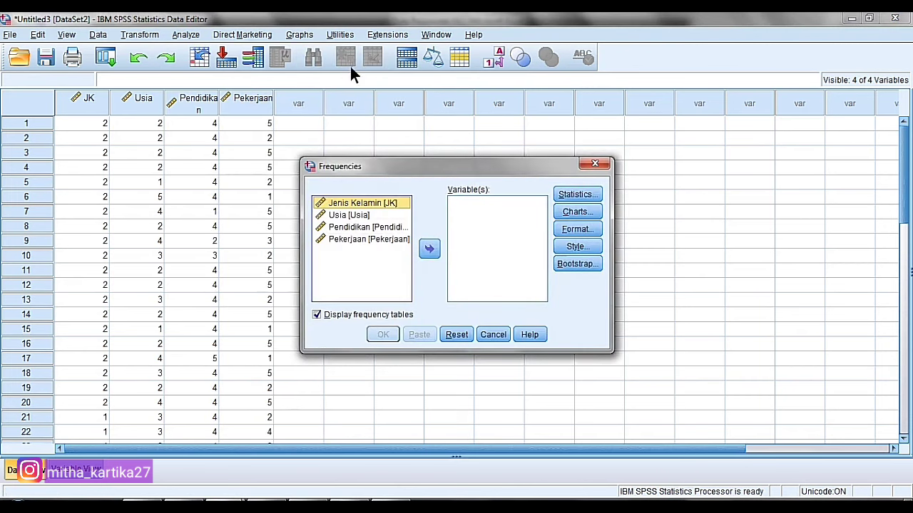
{"action": "left_click", "coordinate": [367, 239], "text": "shift"}
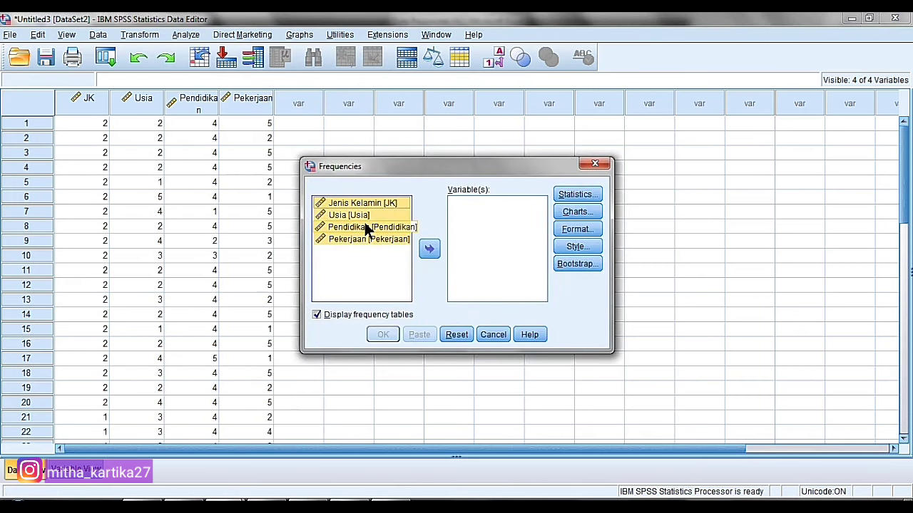
{"action": "left_click", "coordinate": [429, 249]}
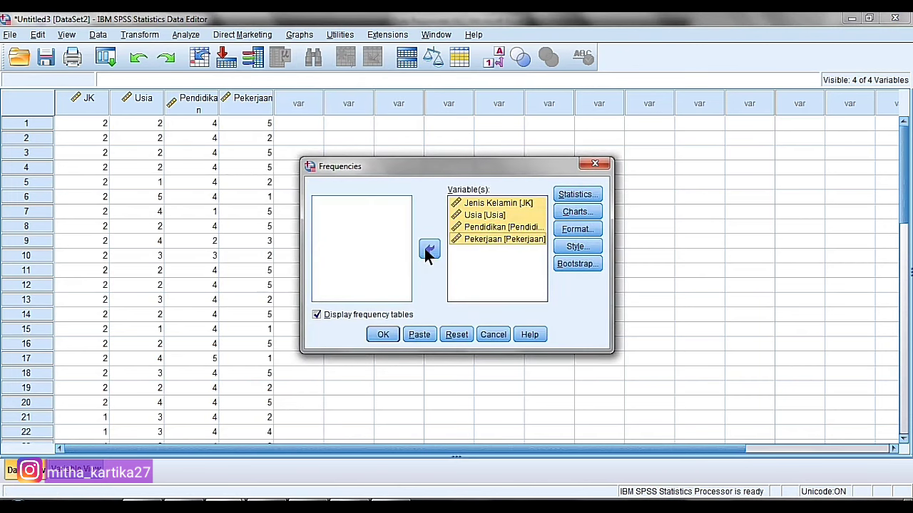
Include the mean, minimum and maximum in the statistics of the Frequencies analysis
{"action": "left_click", "coordinate": [578, 194]}
{"action": "left_click", "coordinate": [507, 167]}
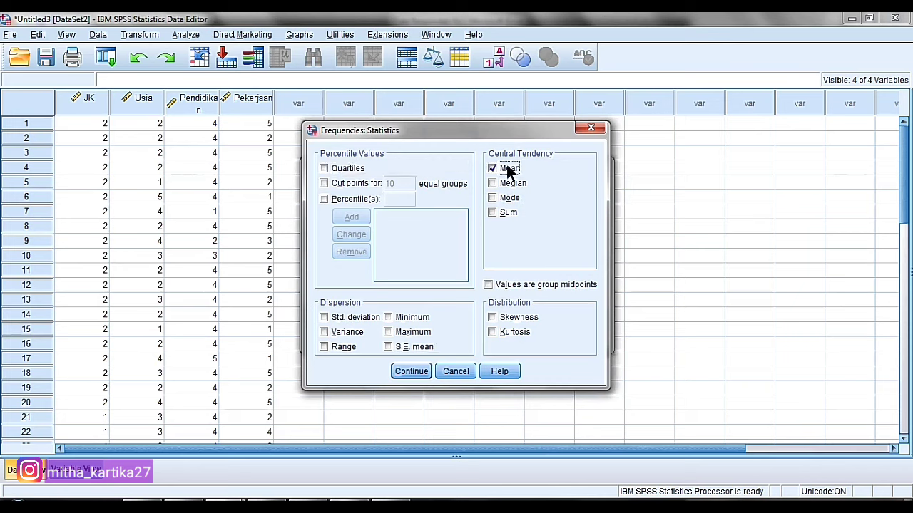
{"action": "left_click", "coordinate": [403, 321]}
{"action": "left_click", "coordinate": [413, 369]}
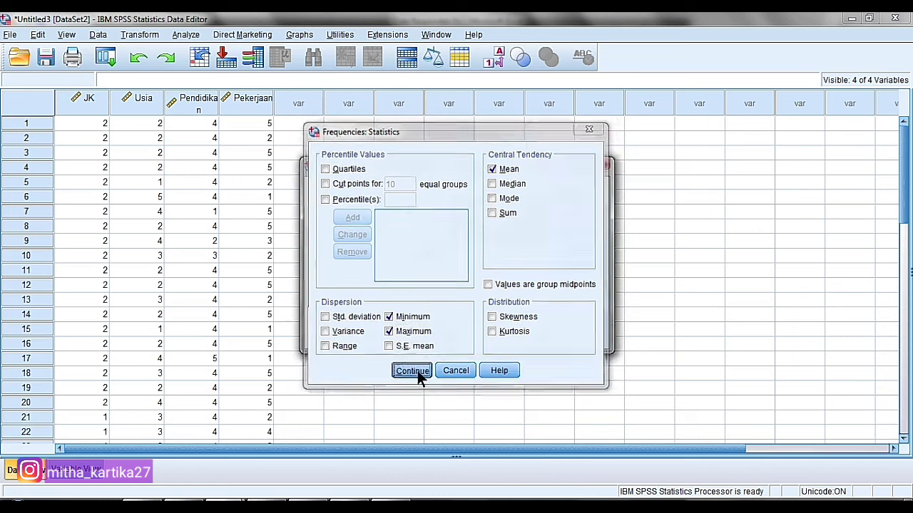
Review the chart and format options without changing them and run the Frequencies analysis
{"action": "left_click", "coordinate": [582, 210]}
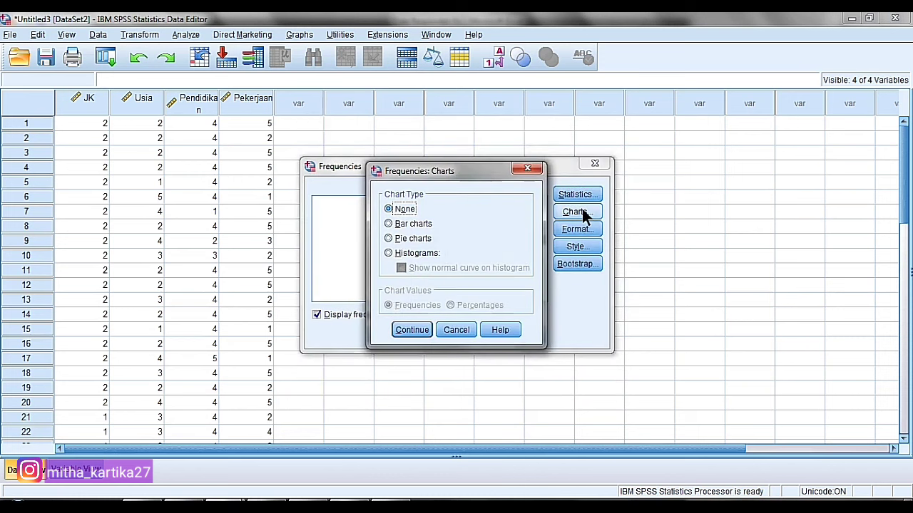
{"action": "left_click", "coordinate": [532, 169]}
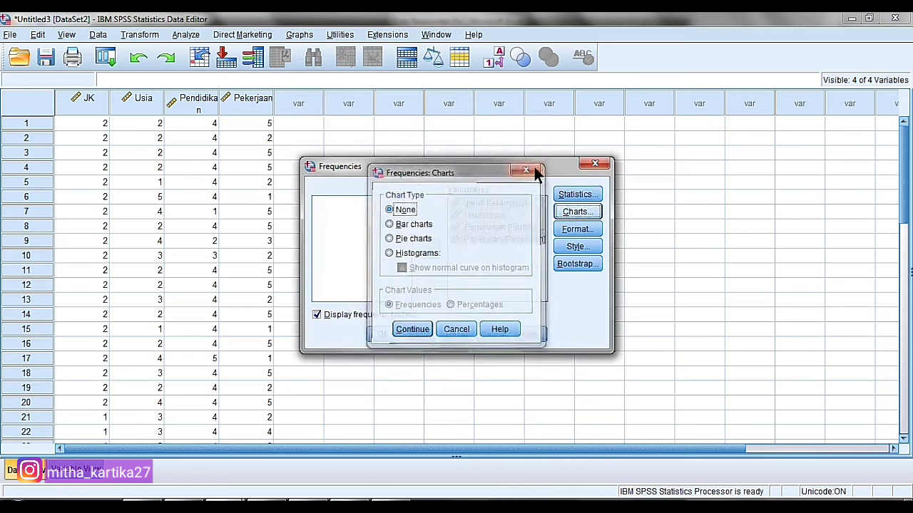
{"action": "left_click", "coordinate": [587, 227]}
{"action": "left_click", "coordinate": [583, 192]}
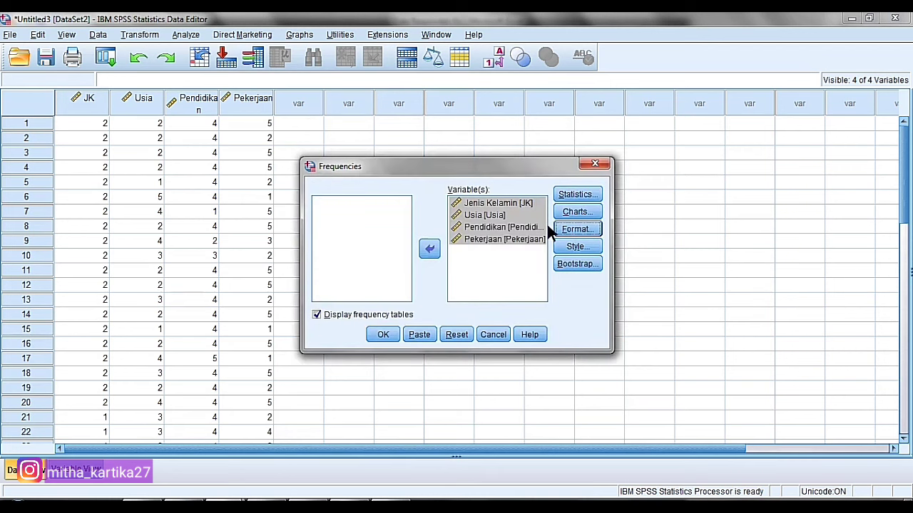
{"action": "left_click", "coordinate": [392, 332]}
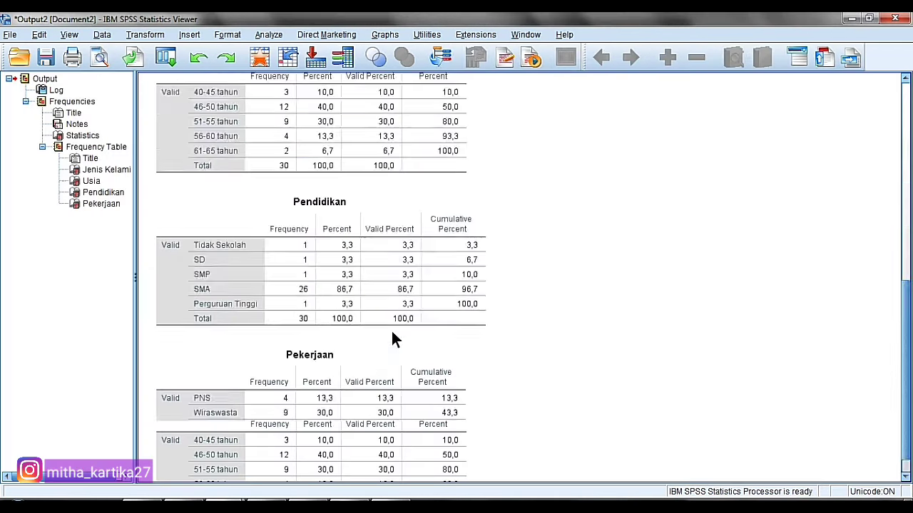